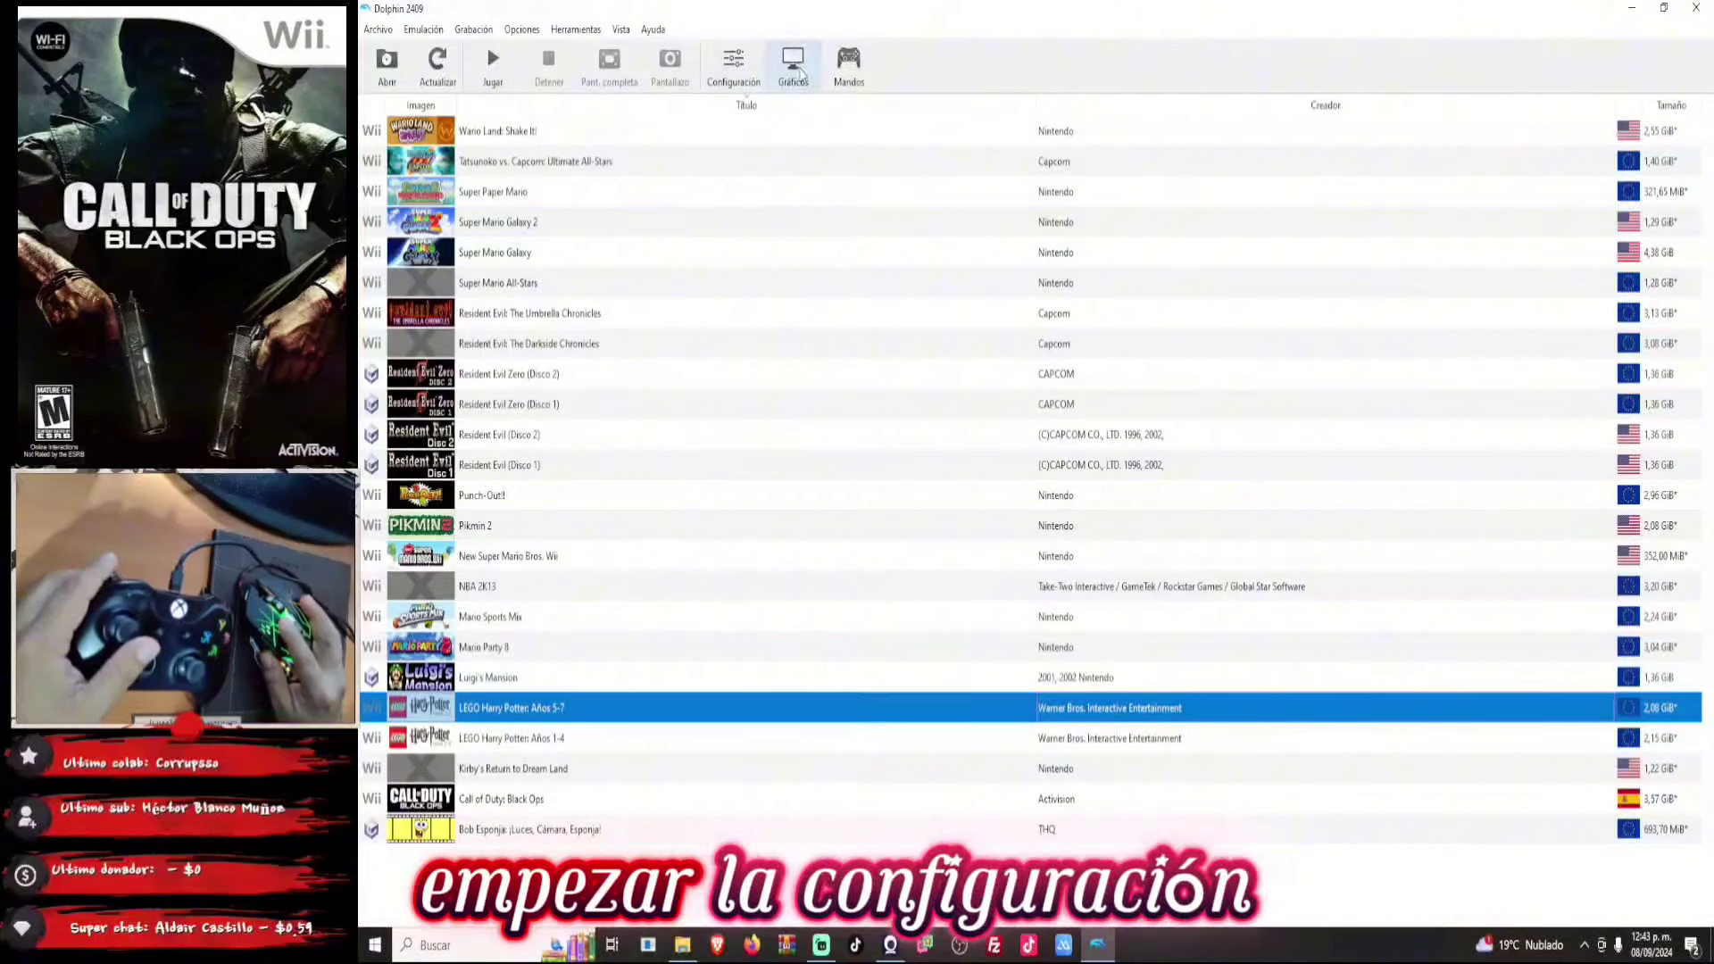
# Open the configuration of the emulated Wii Remote 1 and choose SDL/0/Xbox One Controller as its device.
pyautogui.click(850, 60)
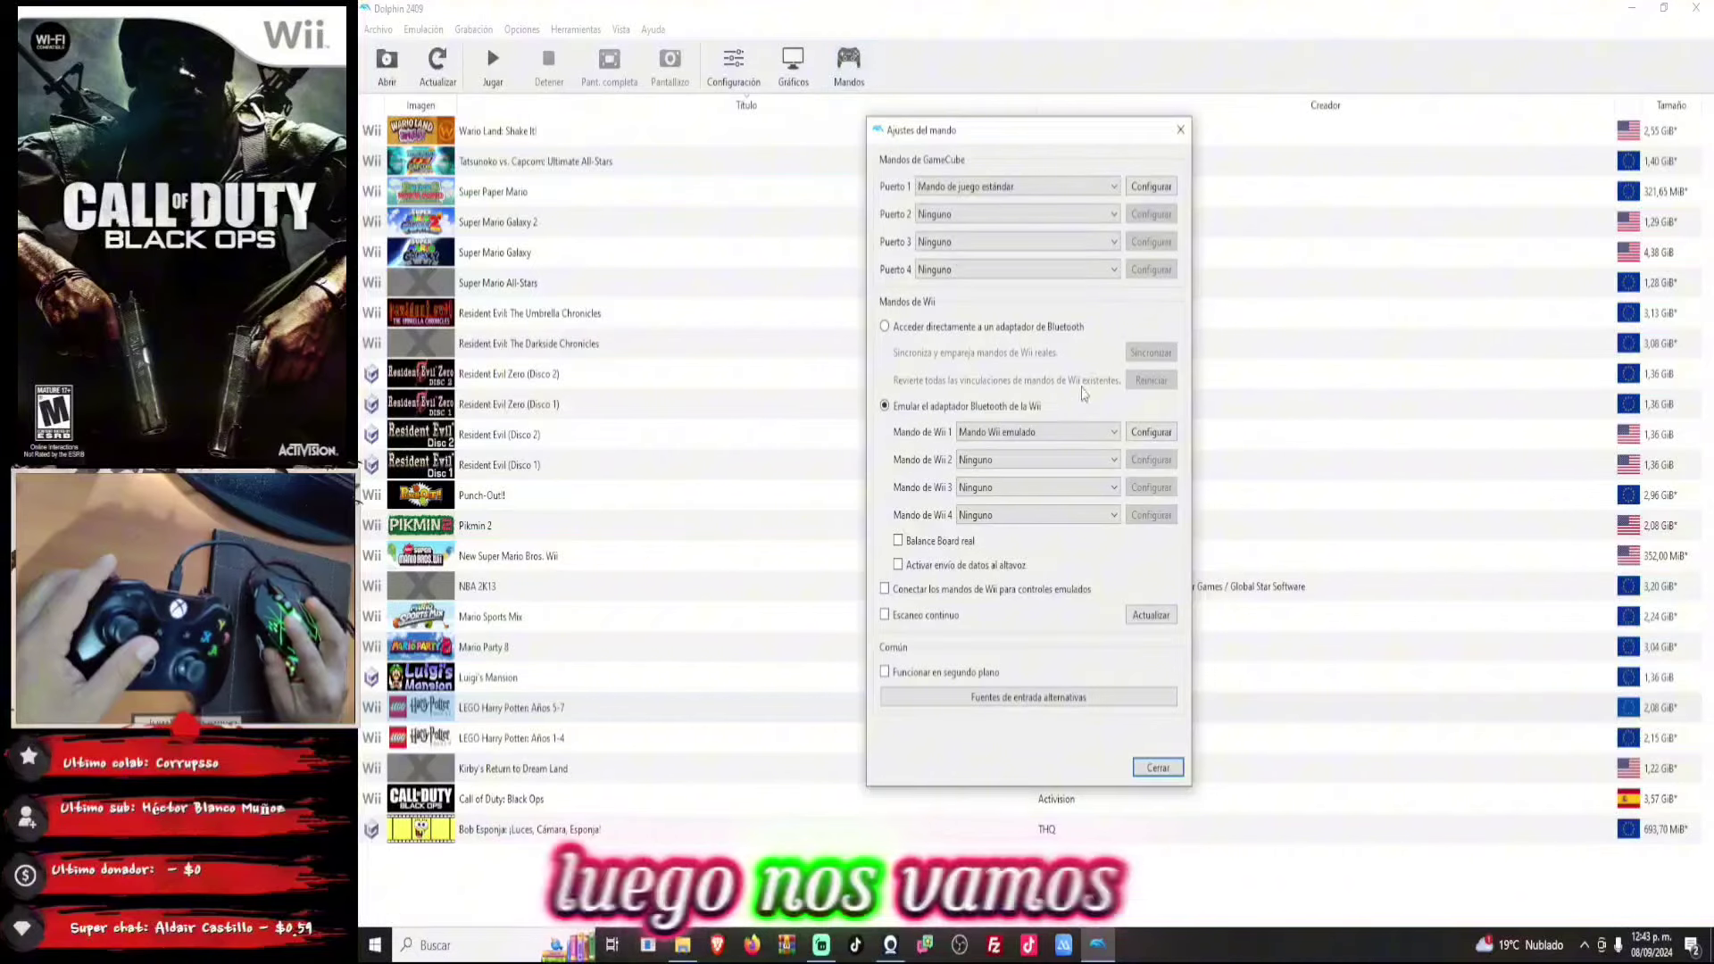
pyautogui.click(1152, 432)
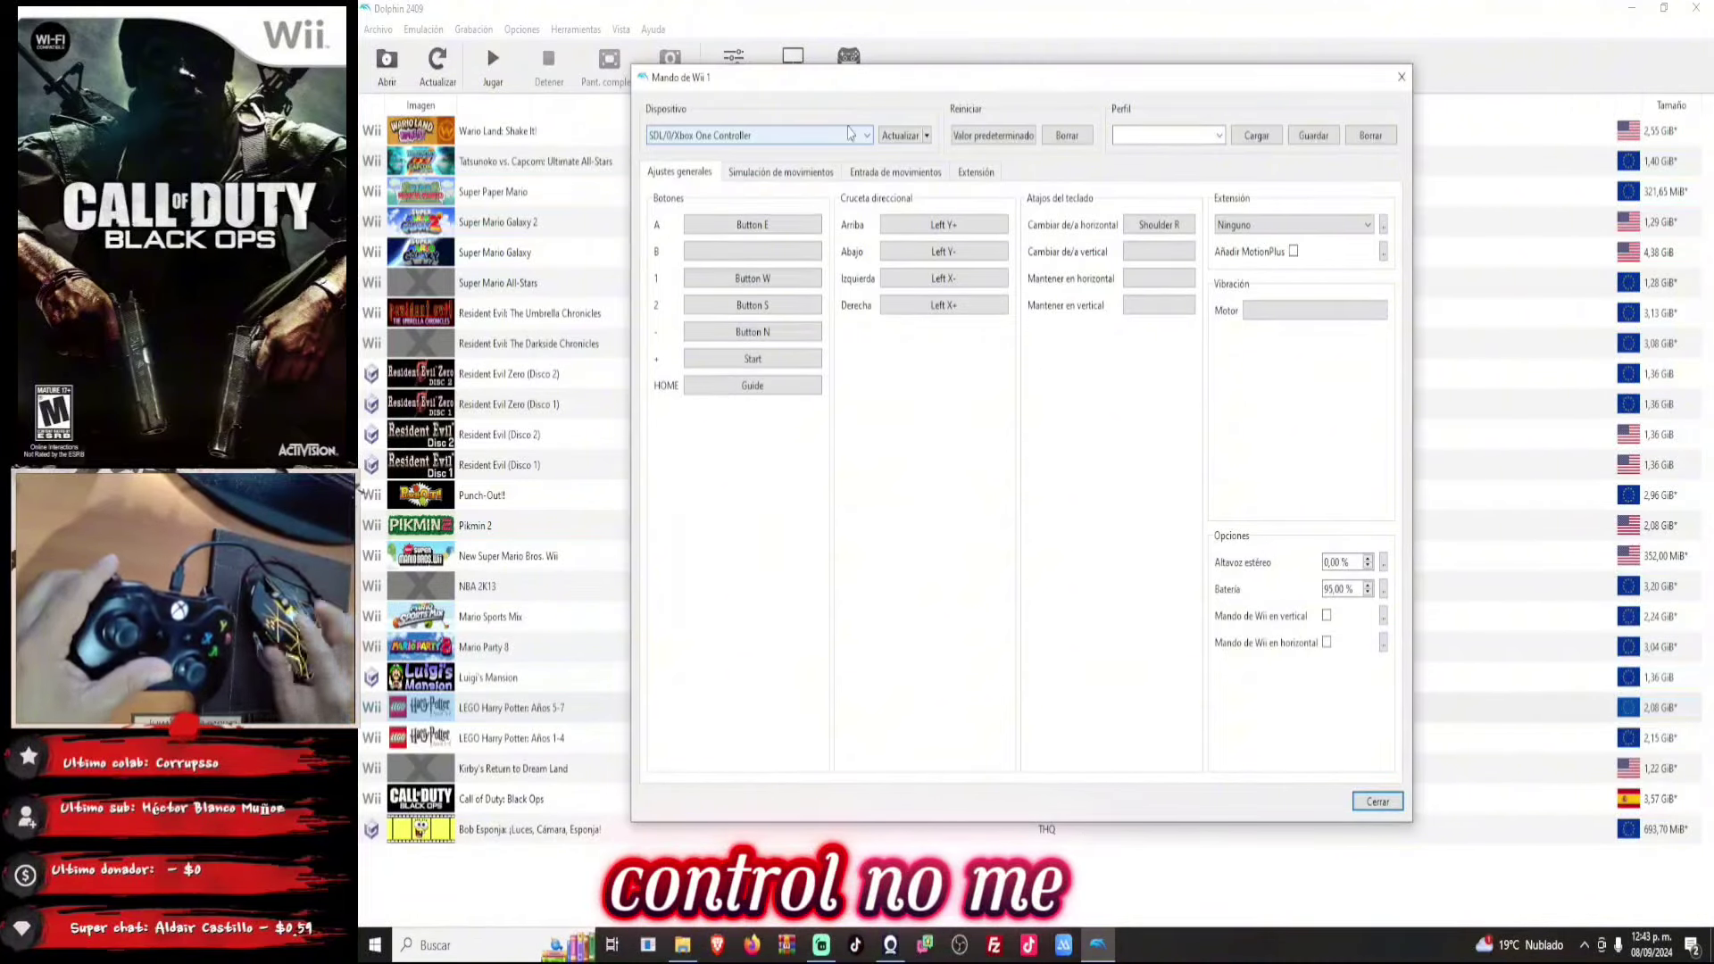
pyautogui.click(867, 137)
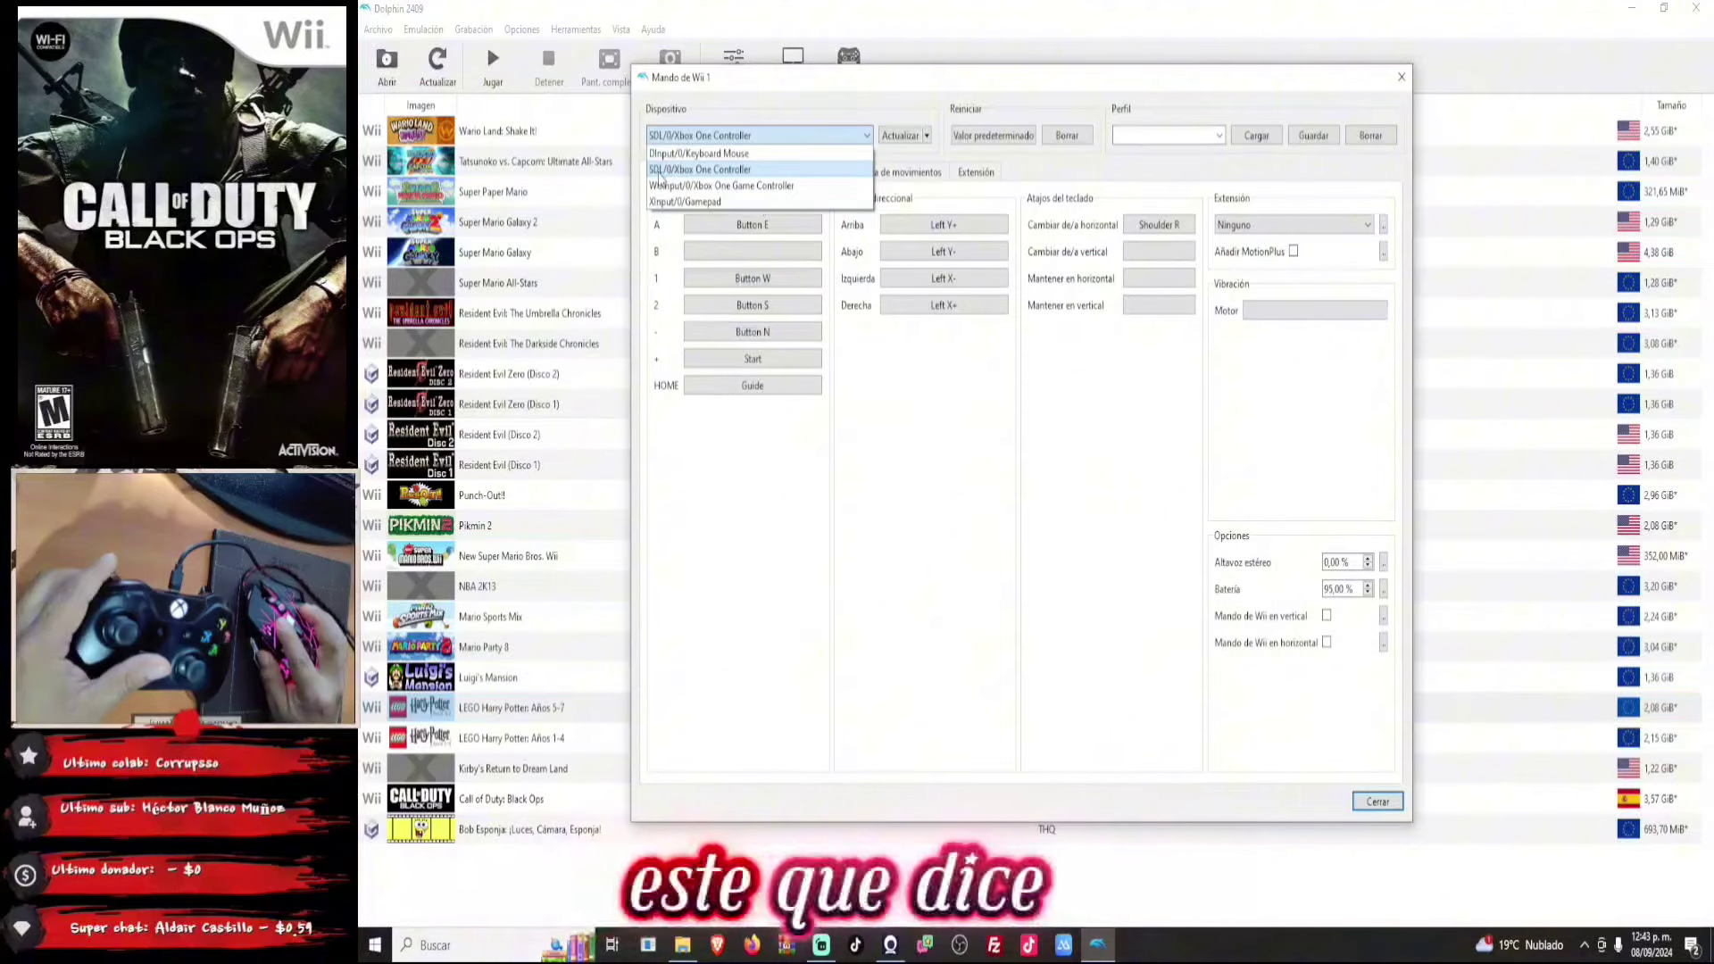
pyautogui.click(720, 172)
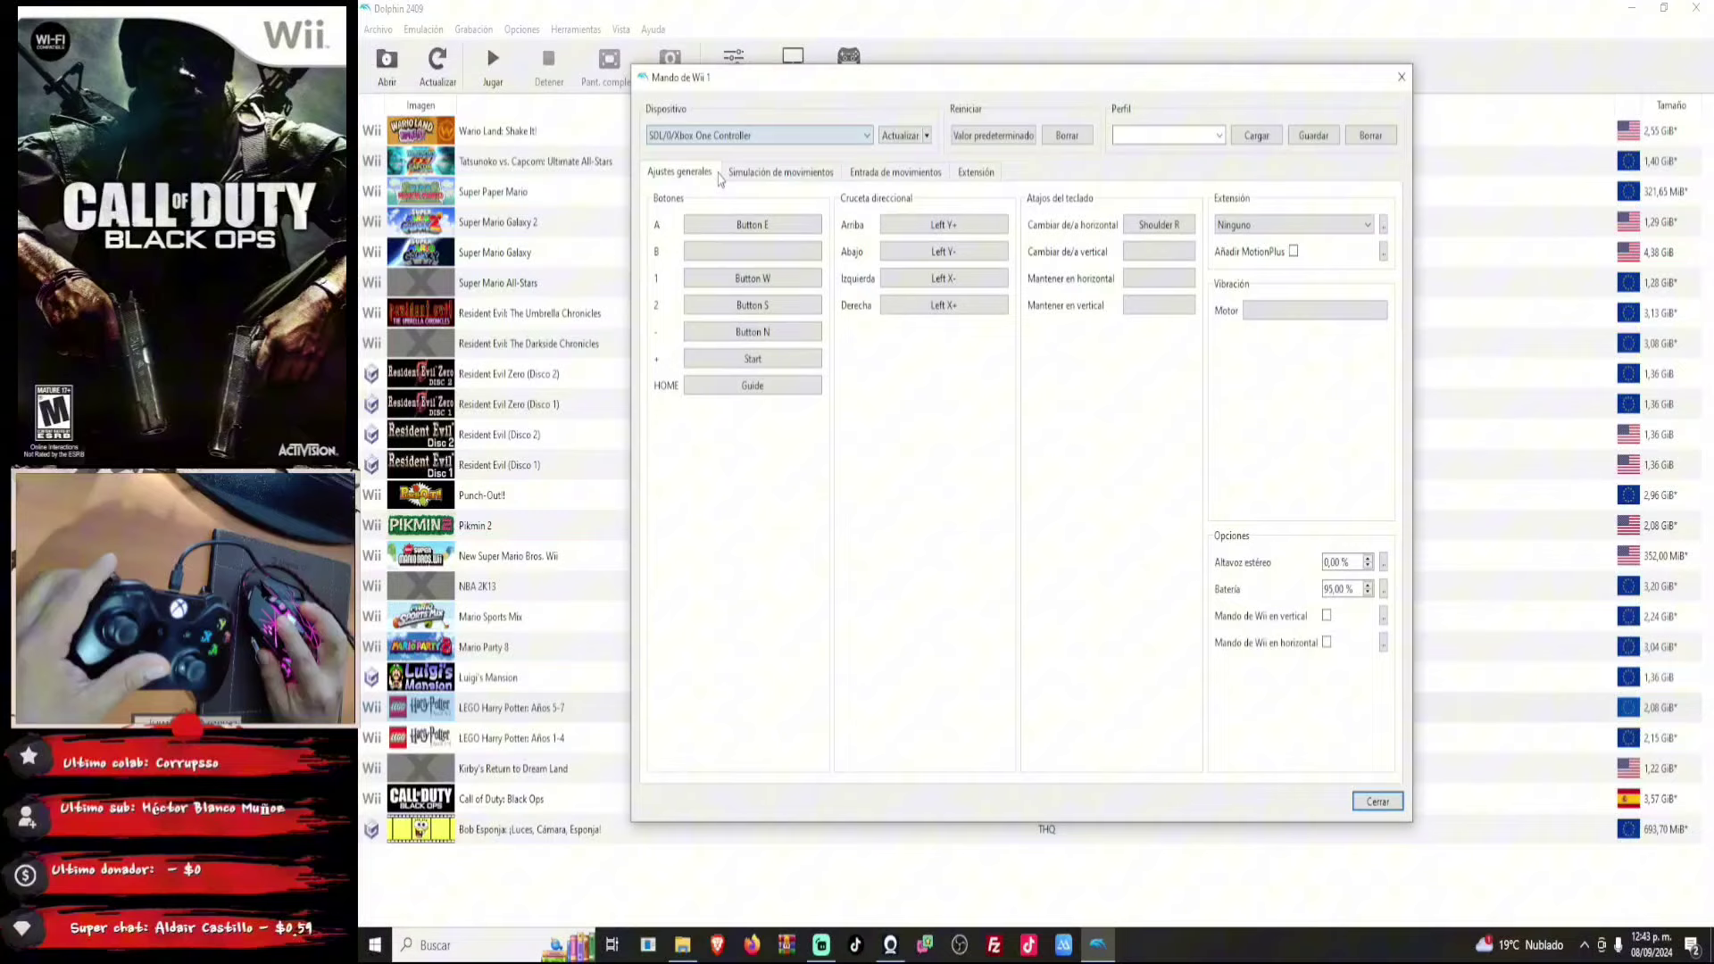
# Clear all existing Wii Remote 1 mappings and set its extension to Mando clásico.
pyautogui.click(1067, 136)
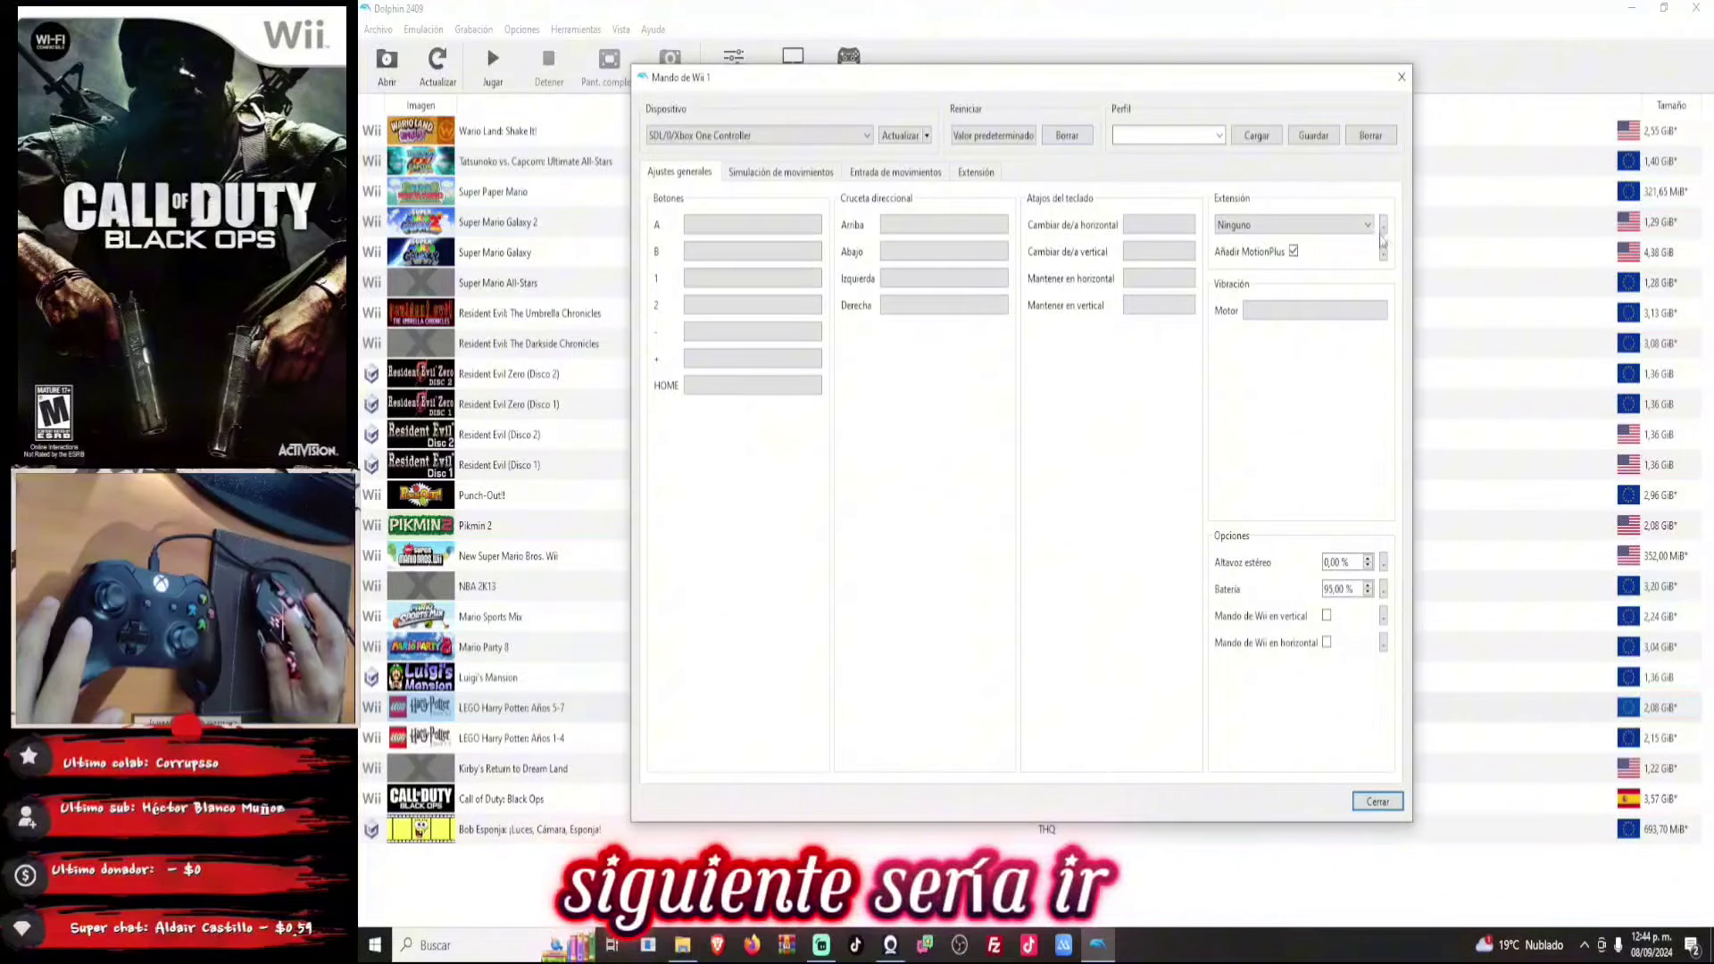
pyautogui.click(1363, 226)
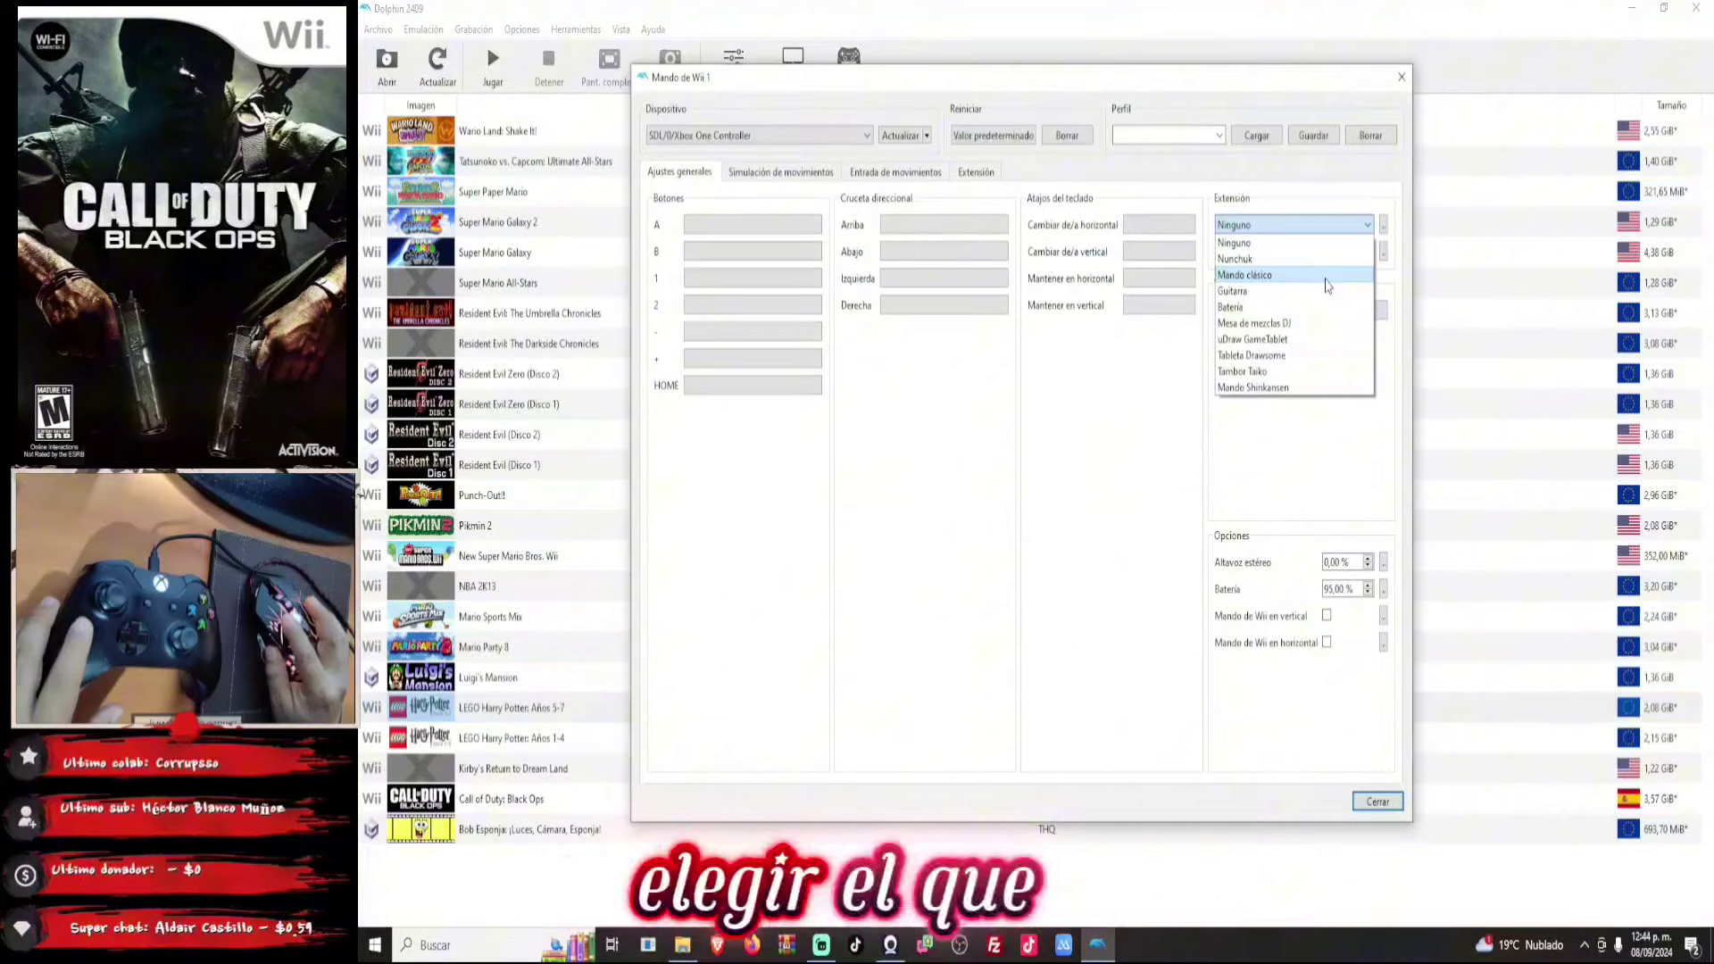
pyautogui.click(1325, 284)
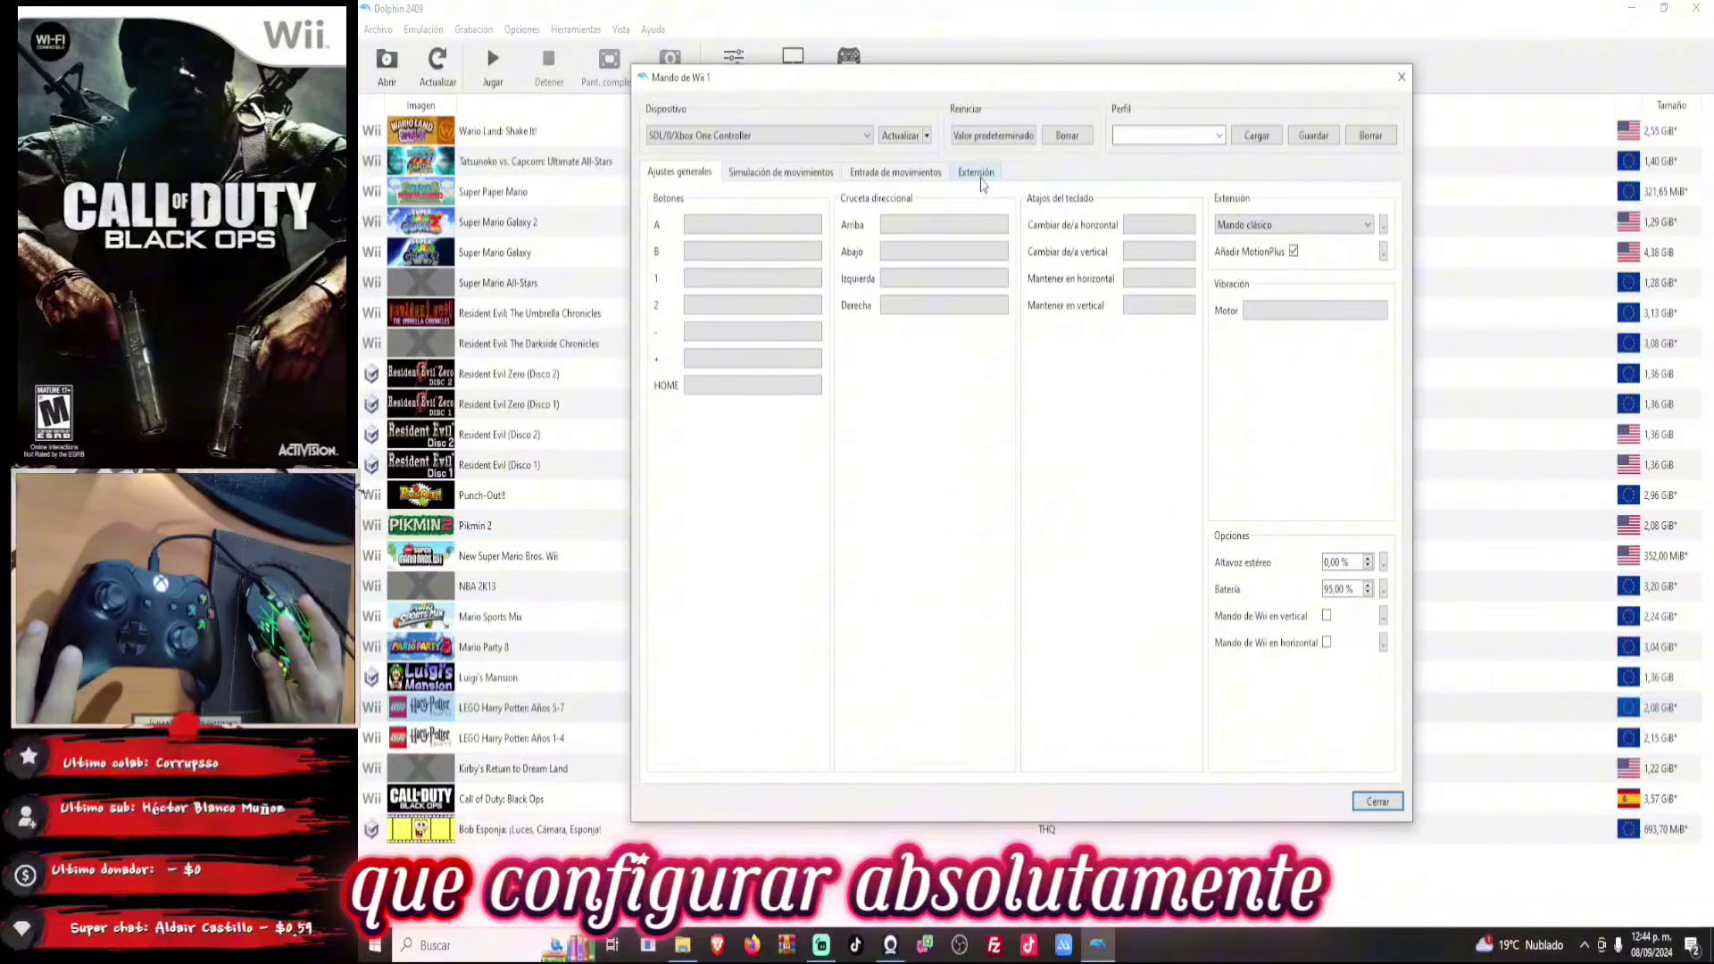
# Map the classic controller's A, B, X and Y buttons to Button E, Button S, Button N and Button W.
pyautogui.click(979, 173)
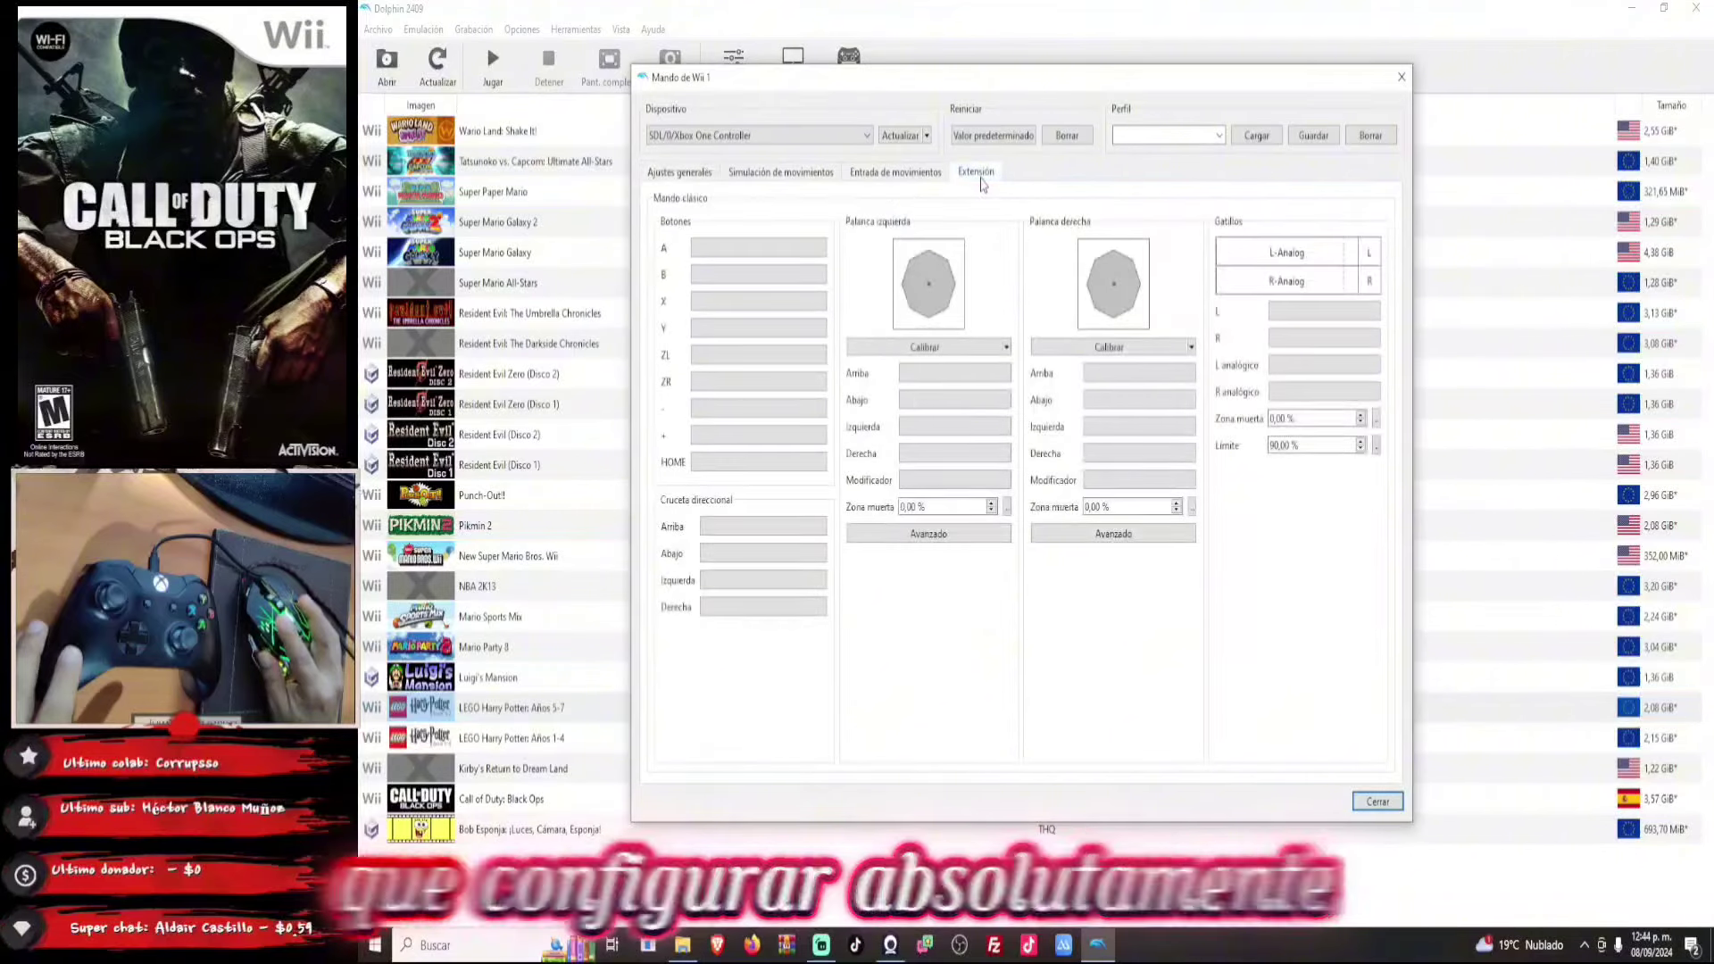
pyautogui.click(757, 258)
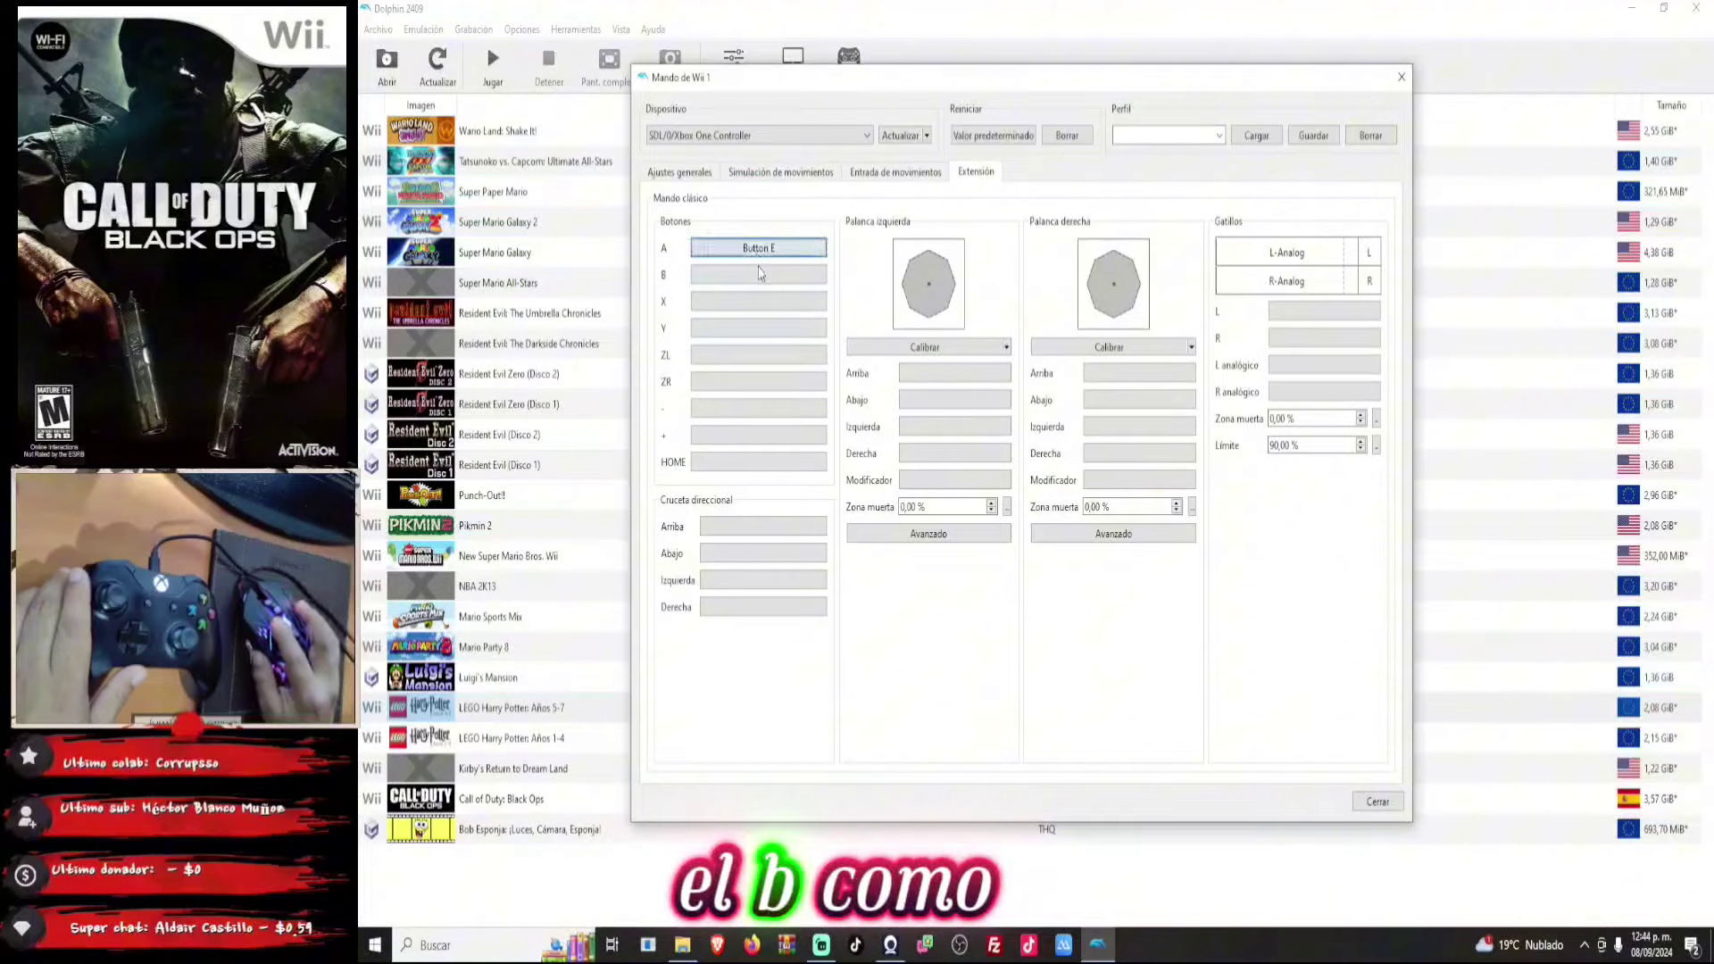
pyautogui.click(757, 277)
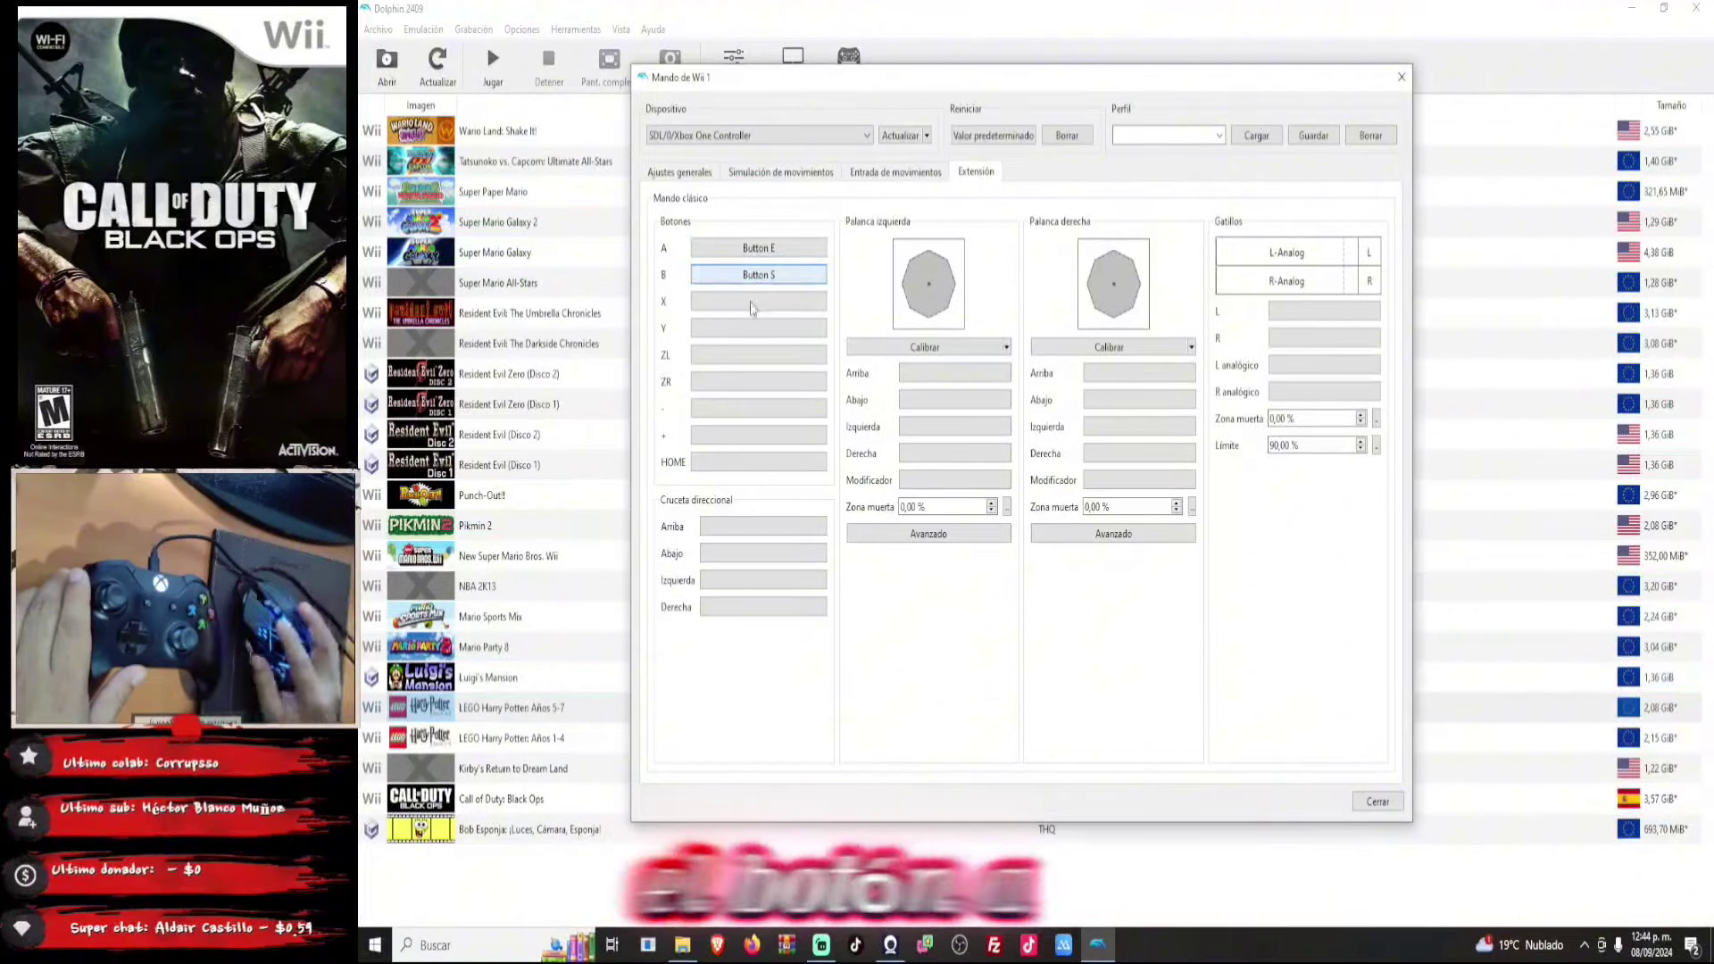
pyautogui.click(750, 304)
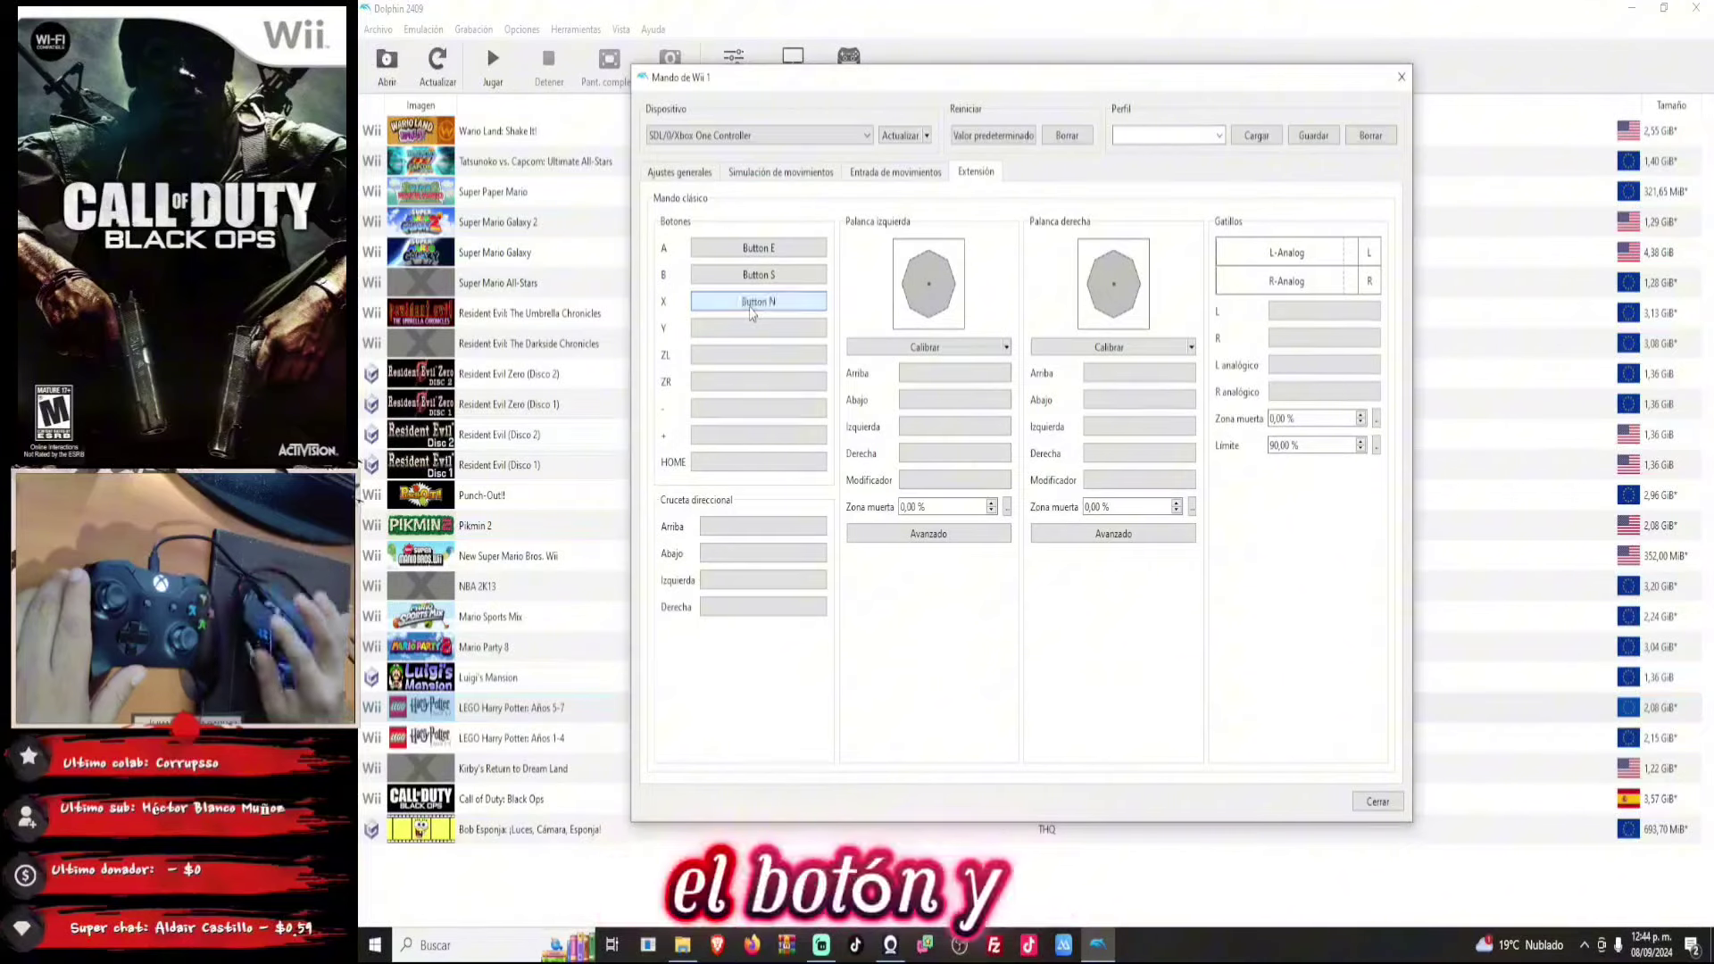
pyautogui.click(755, 336)
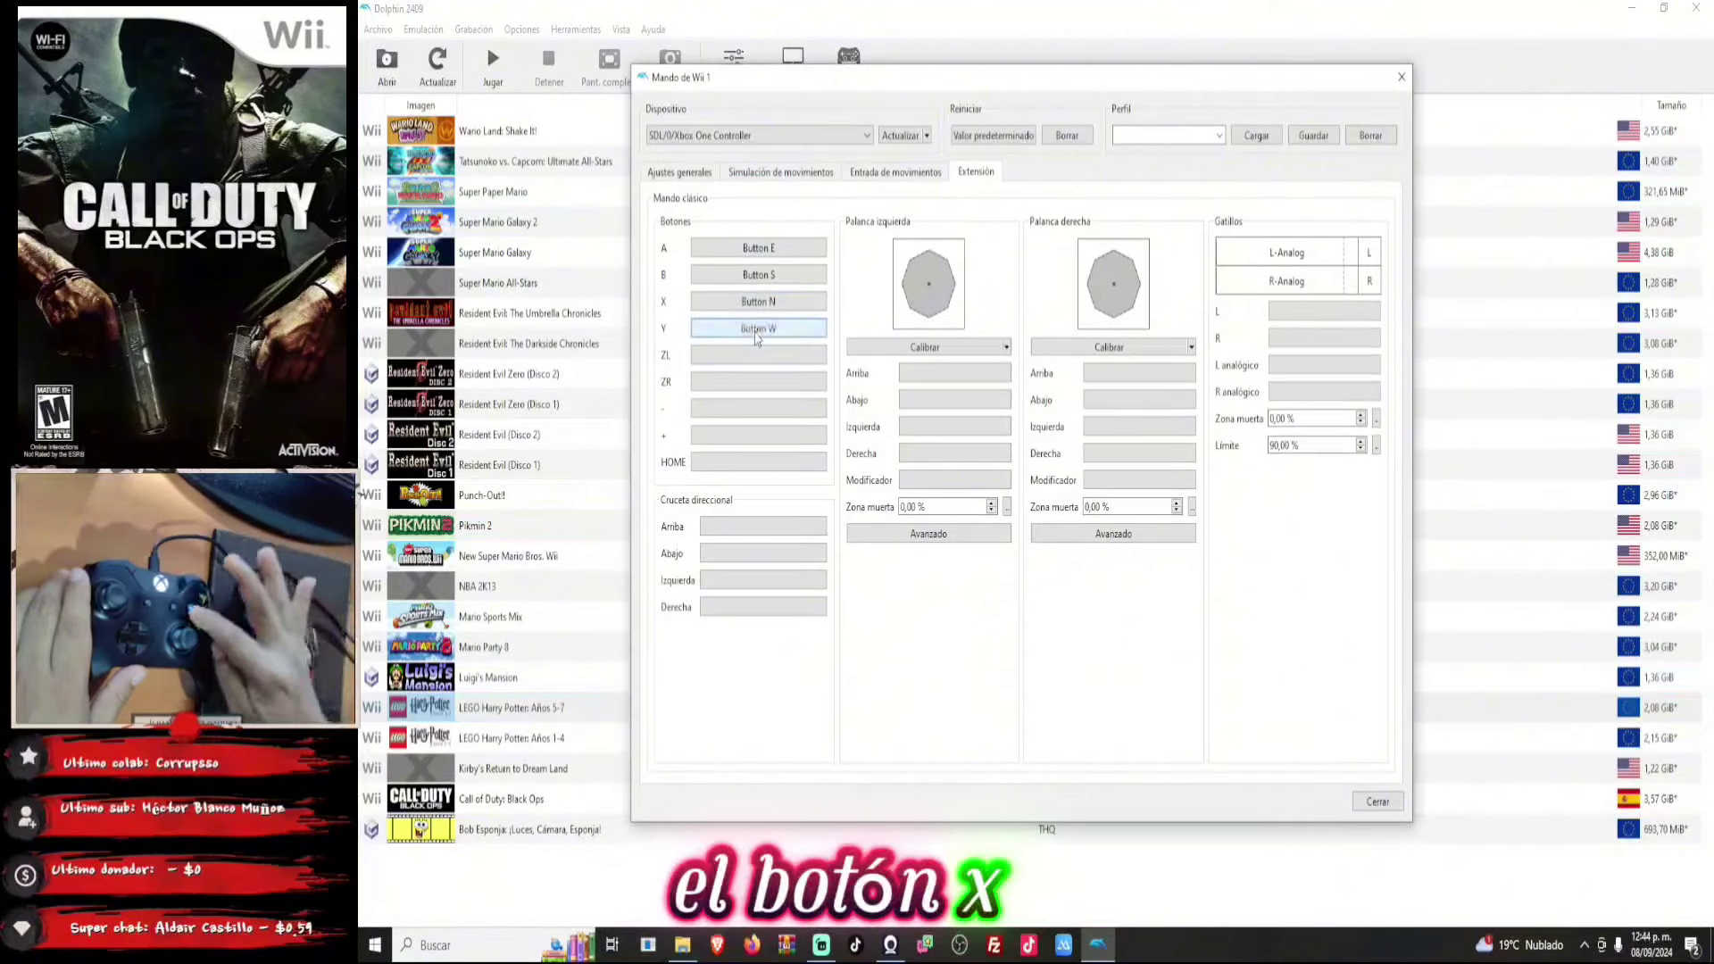
# Map the classic controller's ZL and ZR to Trigger L and Trigger R, and −, + and HOME to Back, Start and Guide.
pyautogui.click(758, 357)
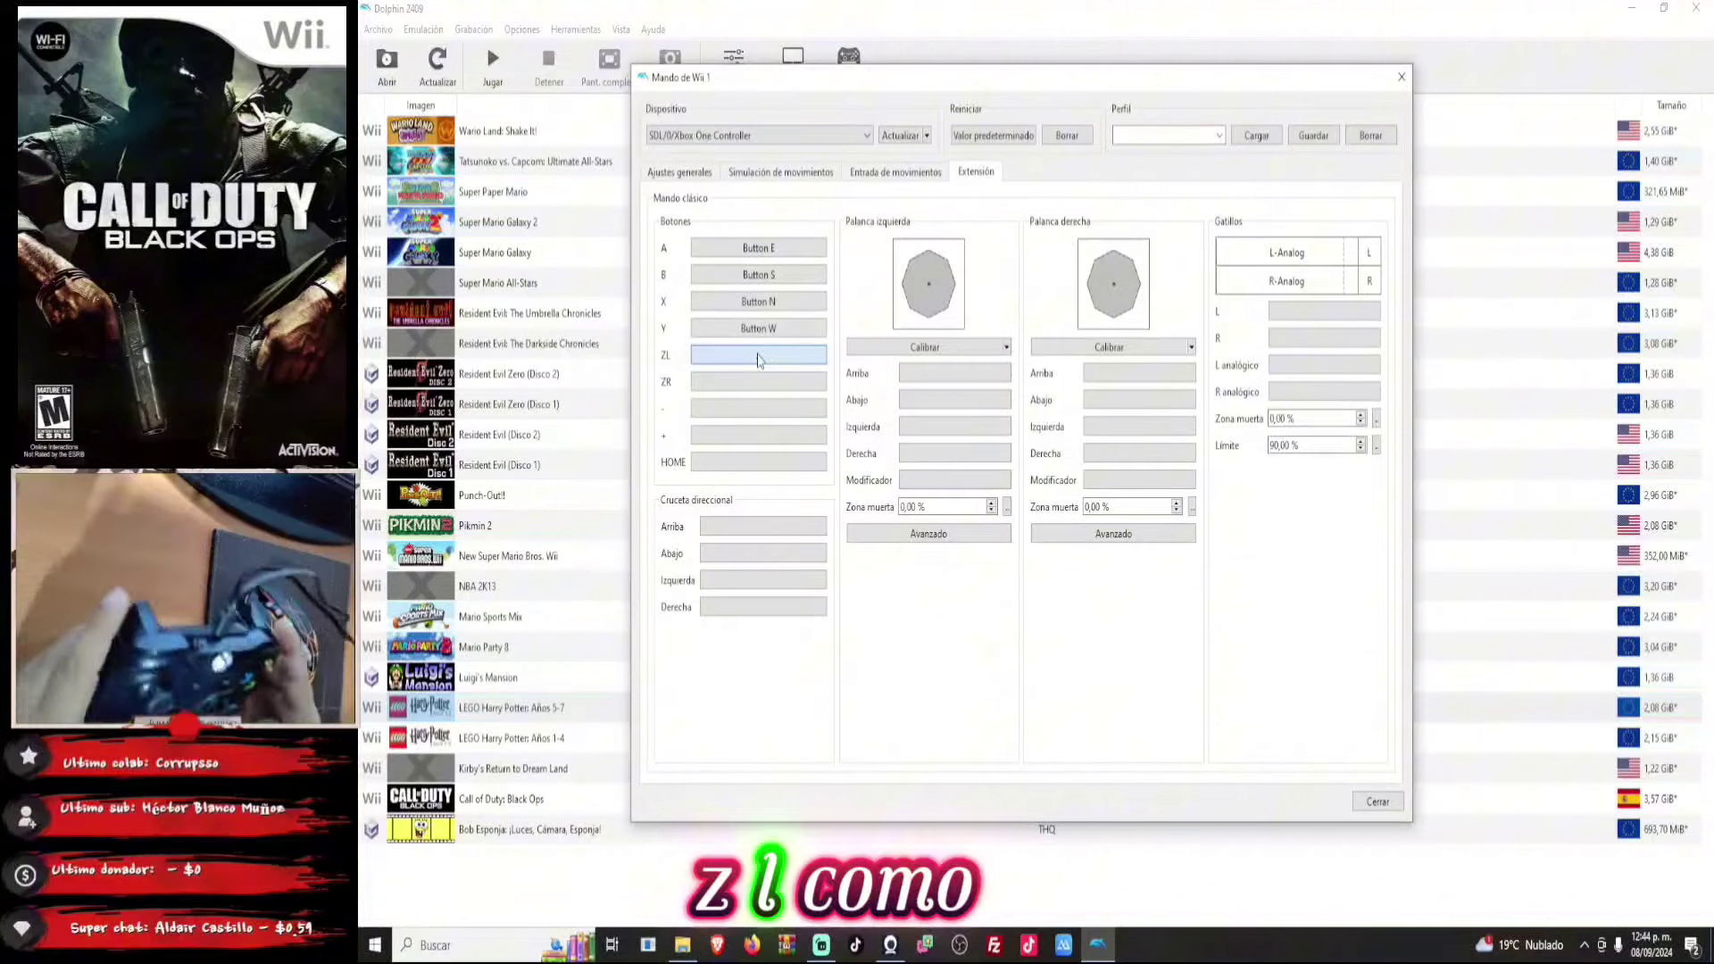
pyautogui.click(764, 390)
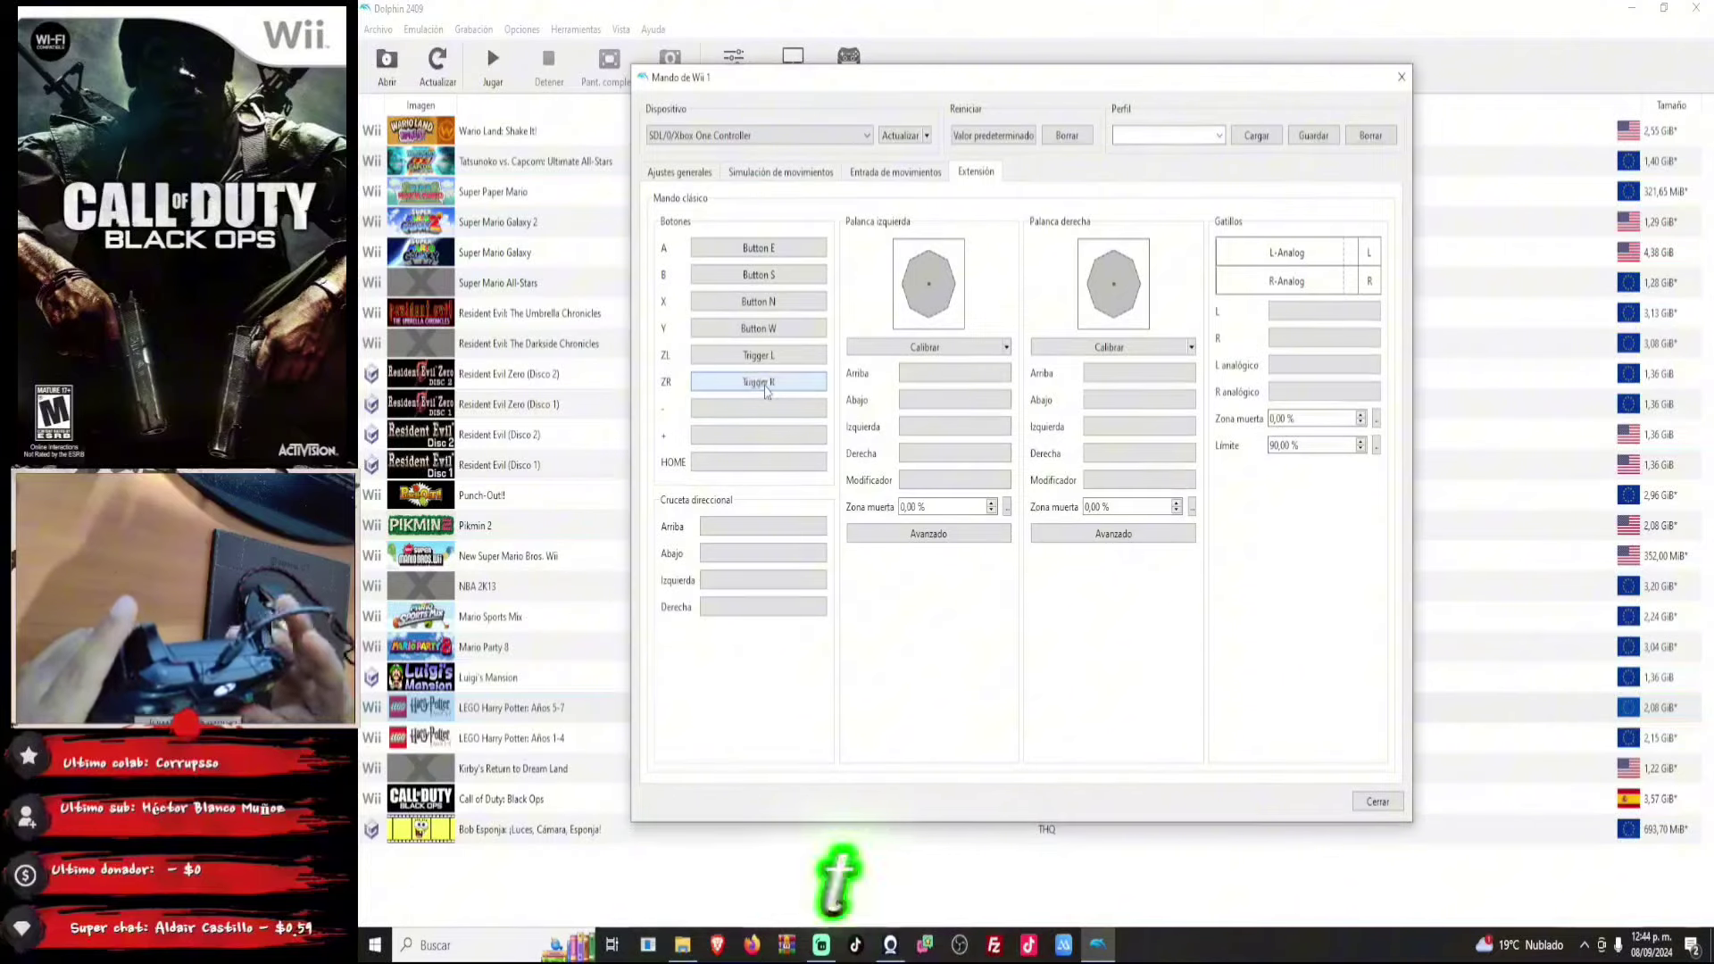
pyautogui.click(773, 410)
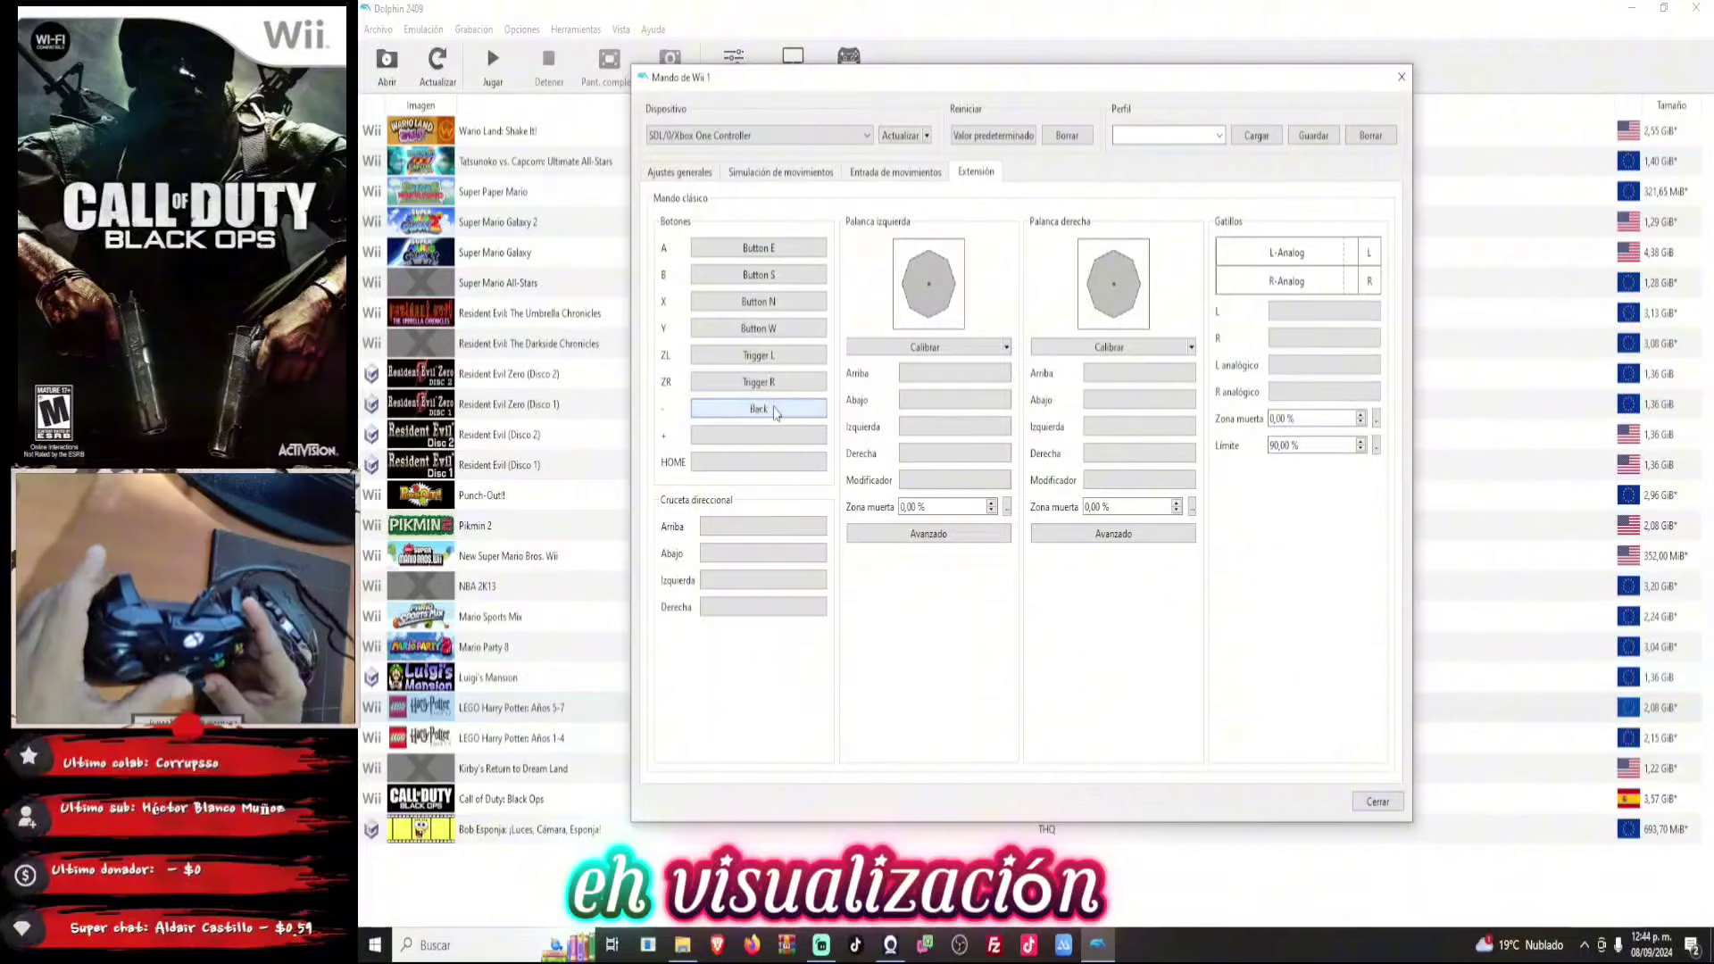
pyautogui.click(773, 434)
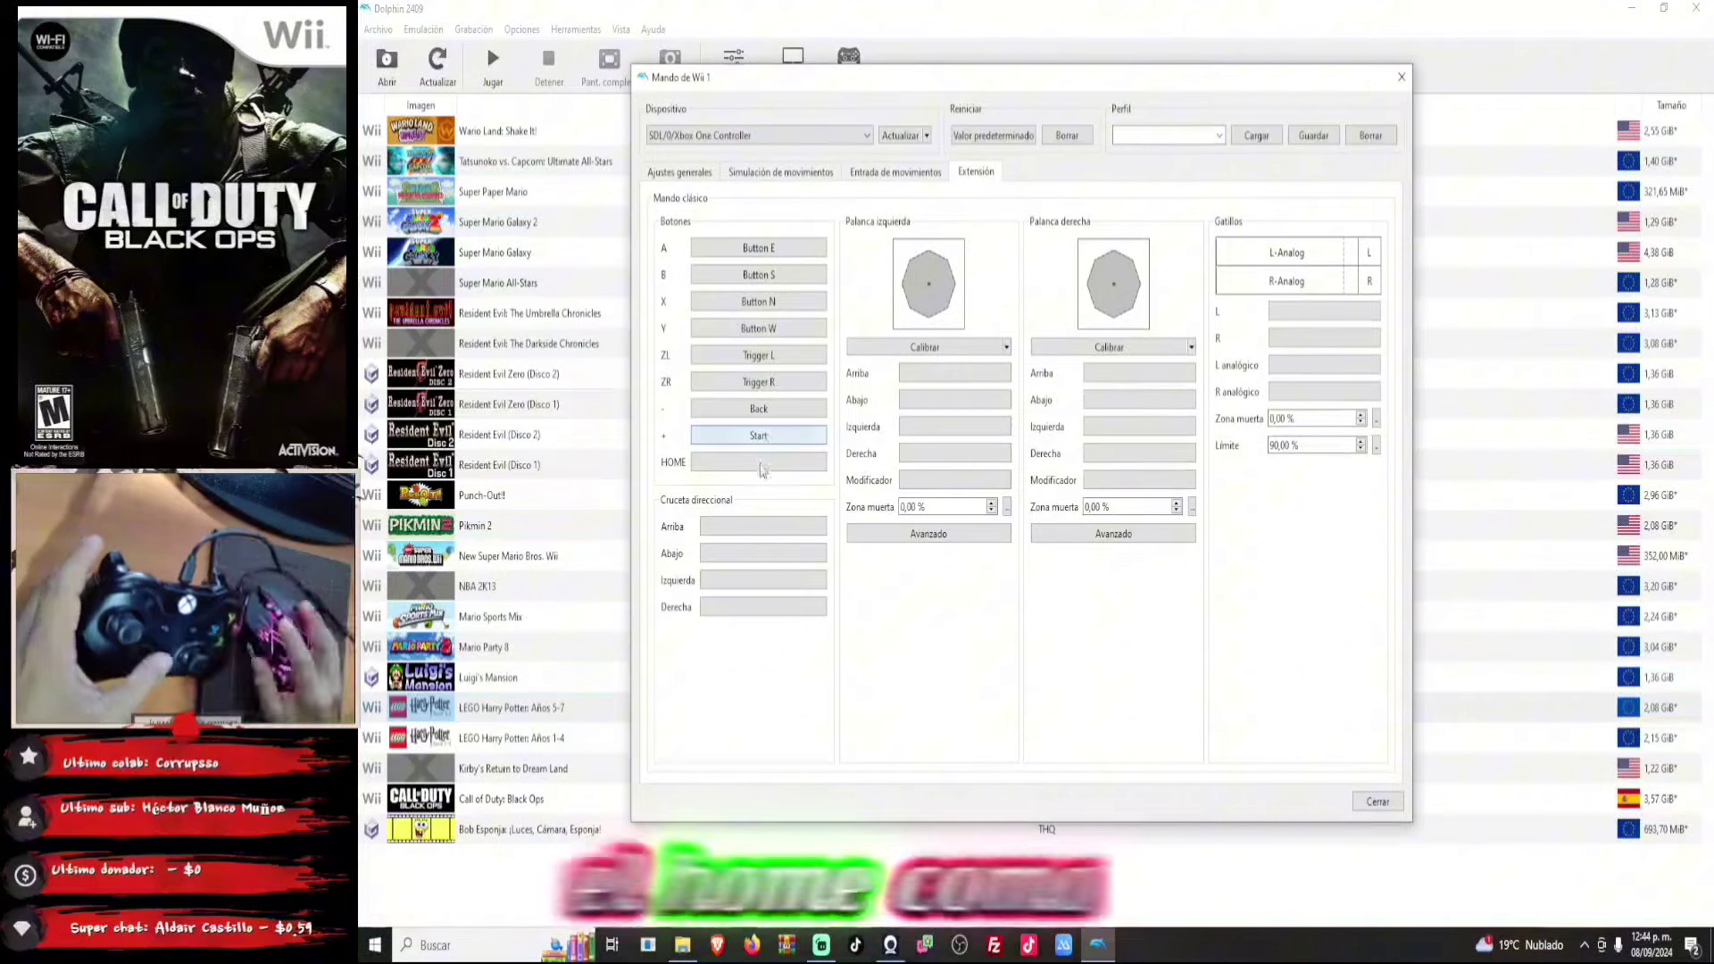
pyautogui.click(761, 468)
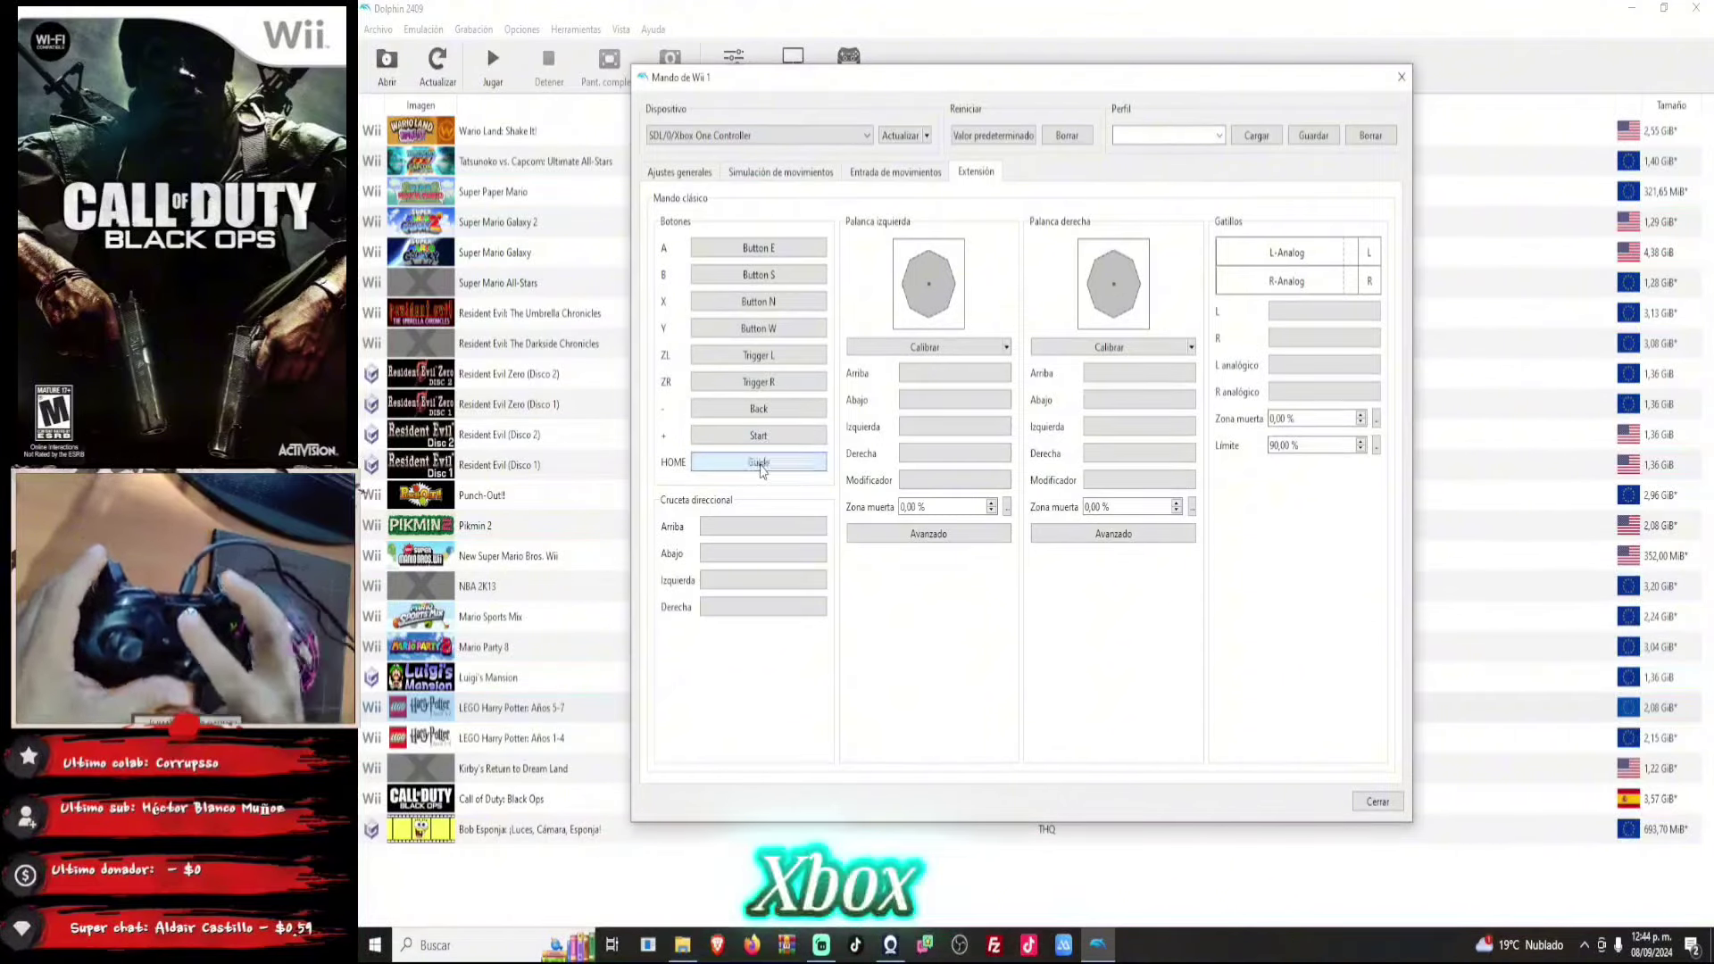
# Map the classic controller's D-pad up, down, left and right to Pad N, Pad S, Pad W and Pad E.
pyautogui.click(755, 526)
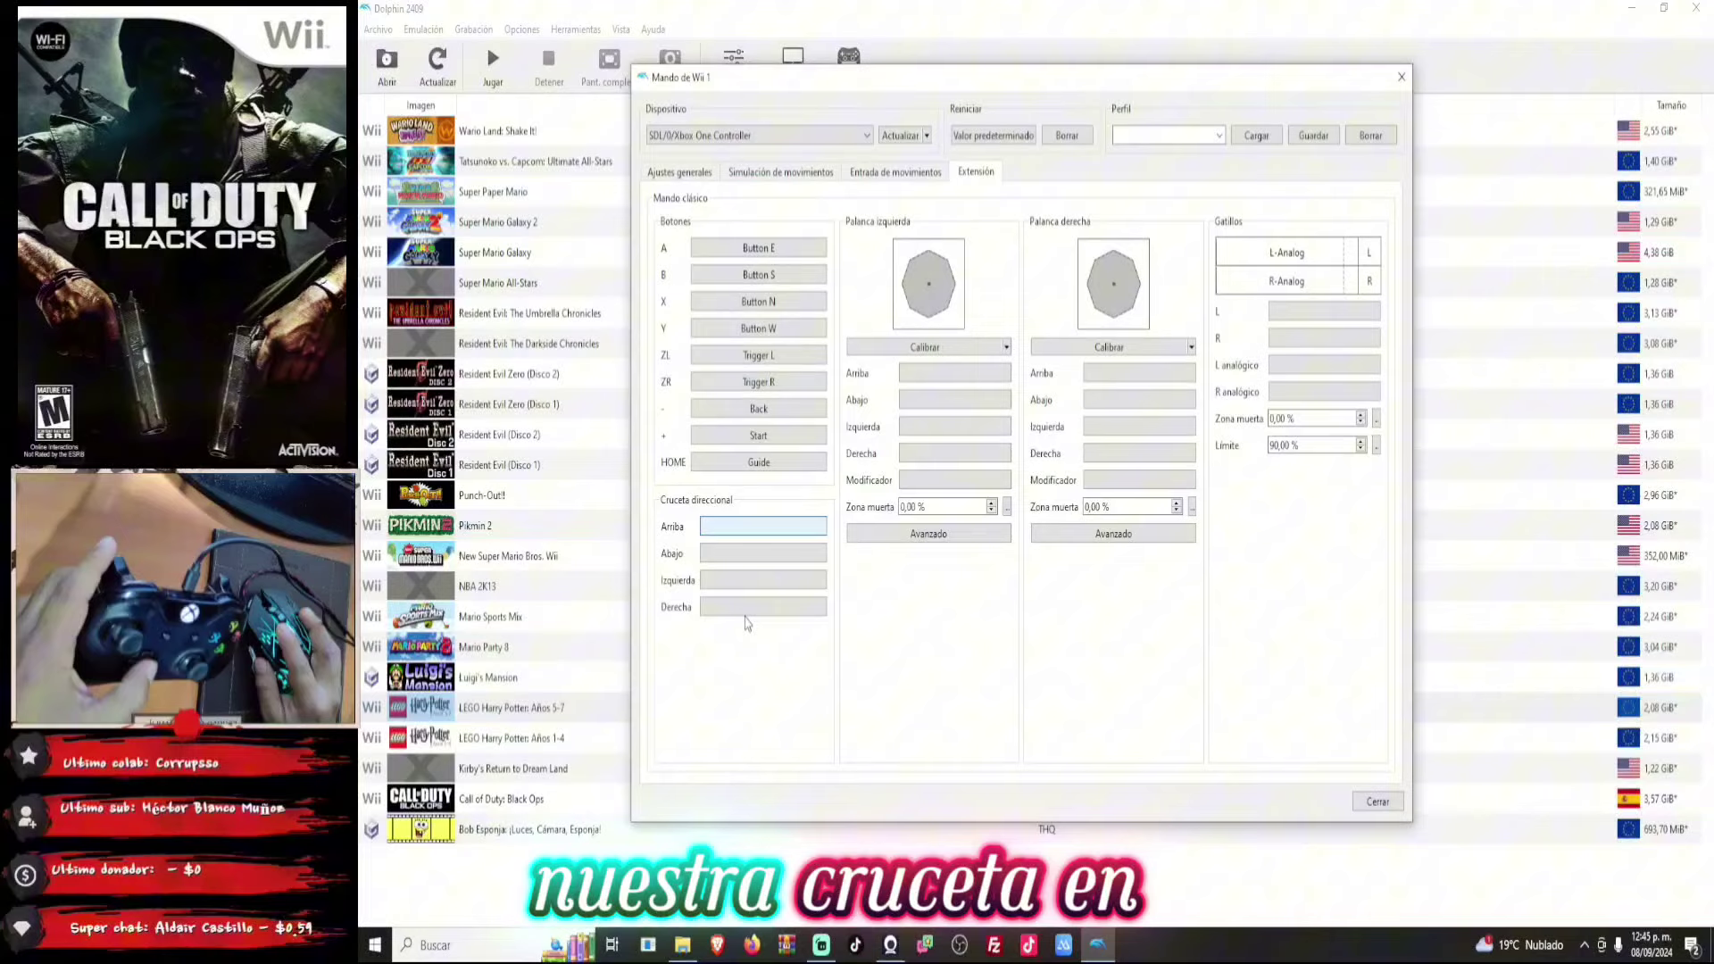
pyautogui.click(764, 526)
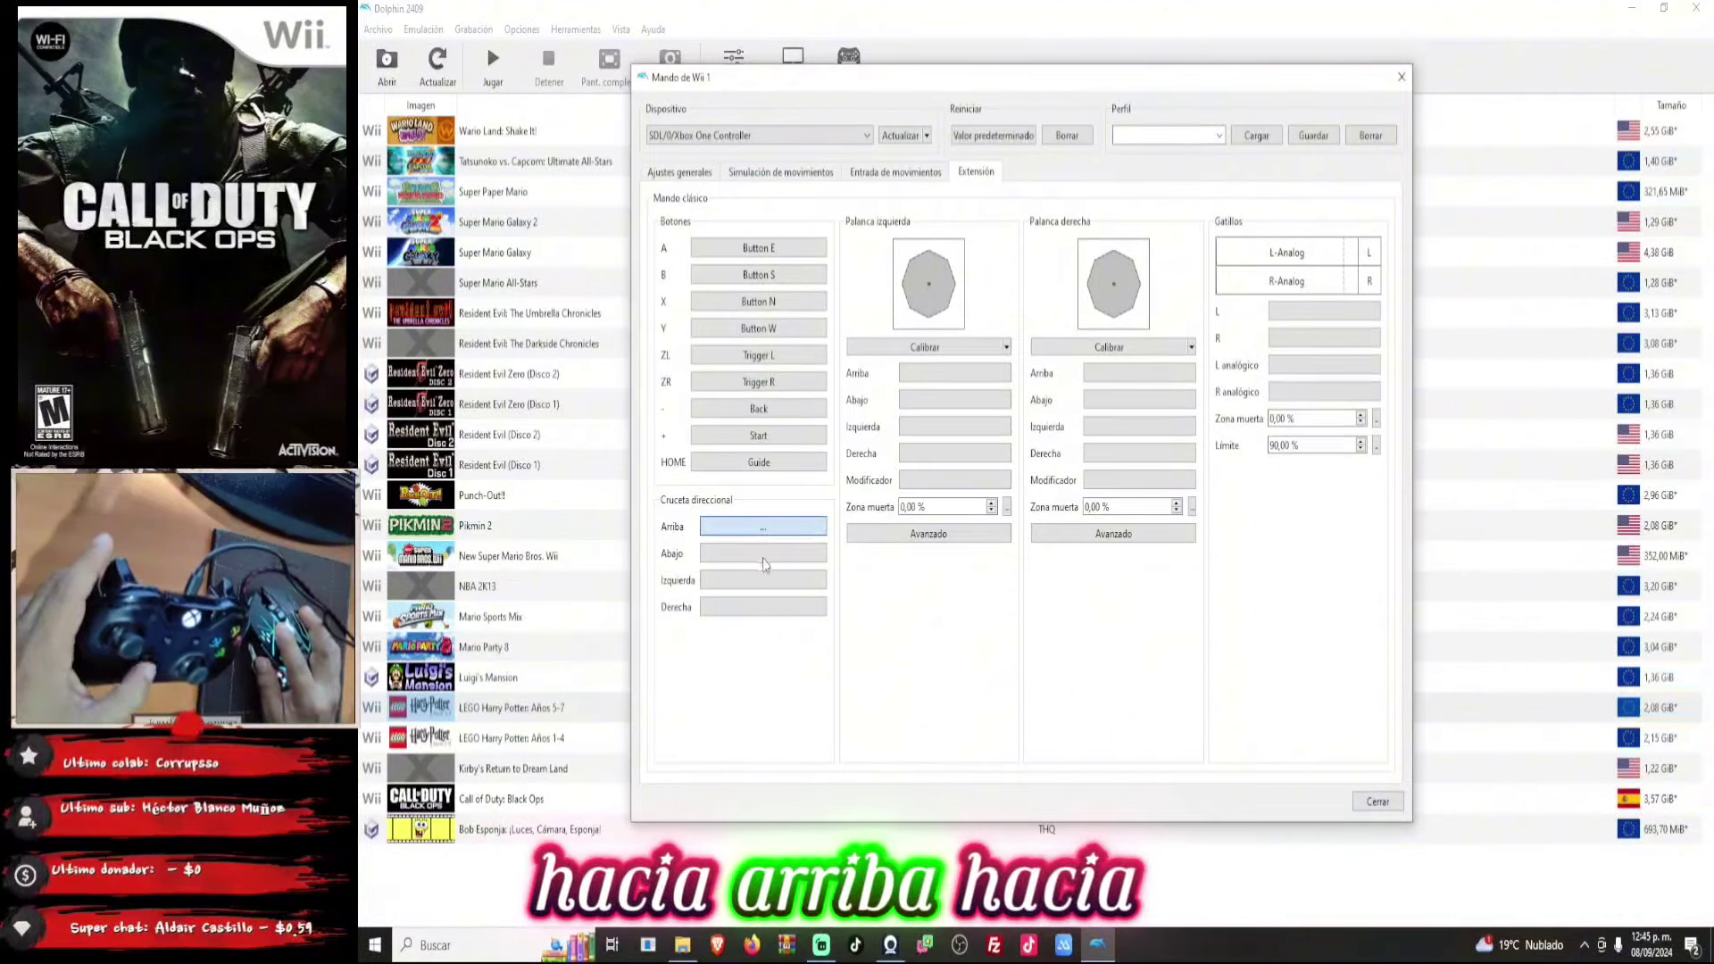
pyautogui.click(763, 554)
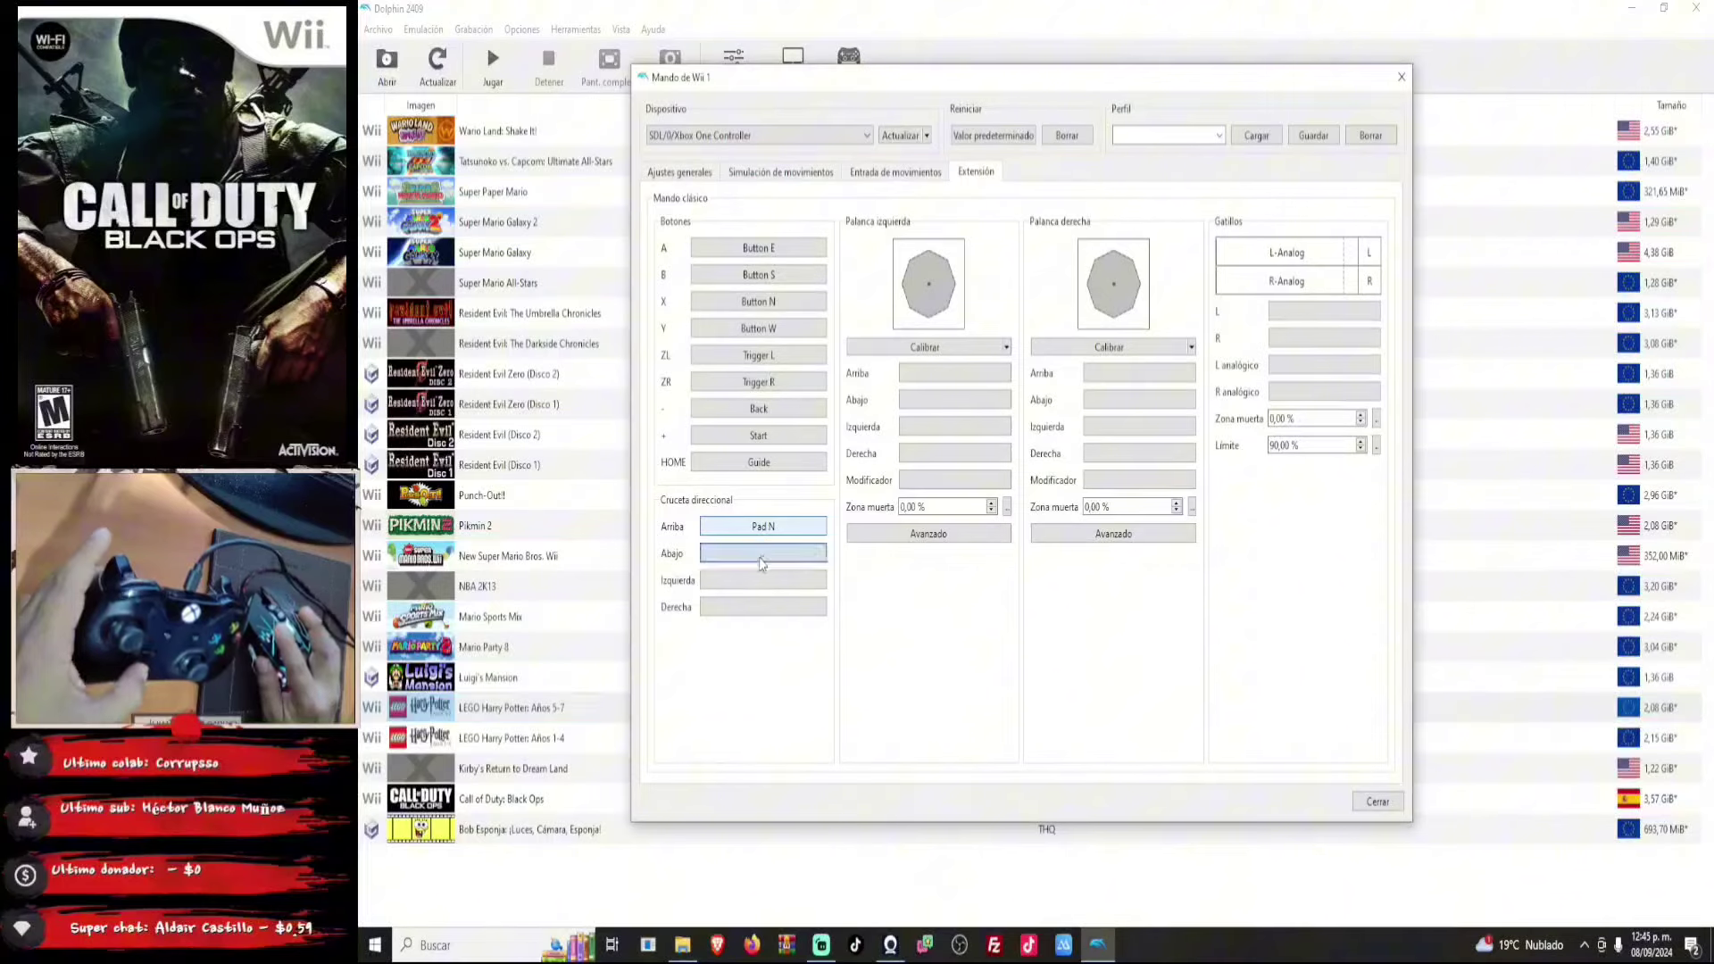
pyautogui.click(762, 578)
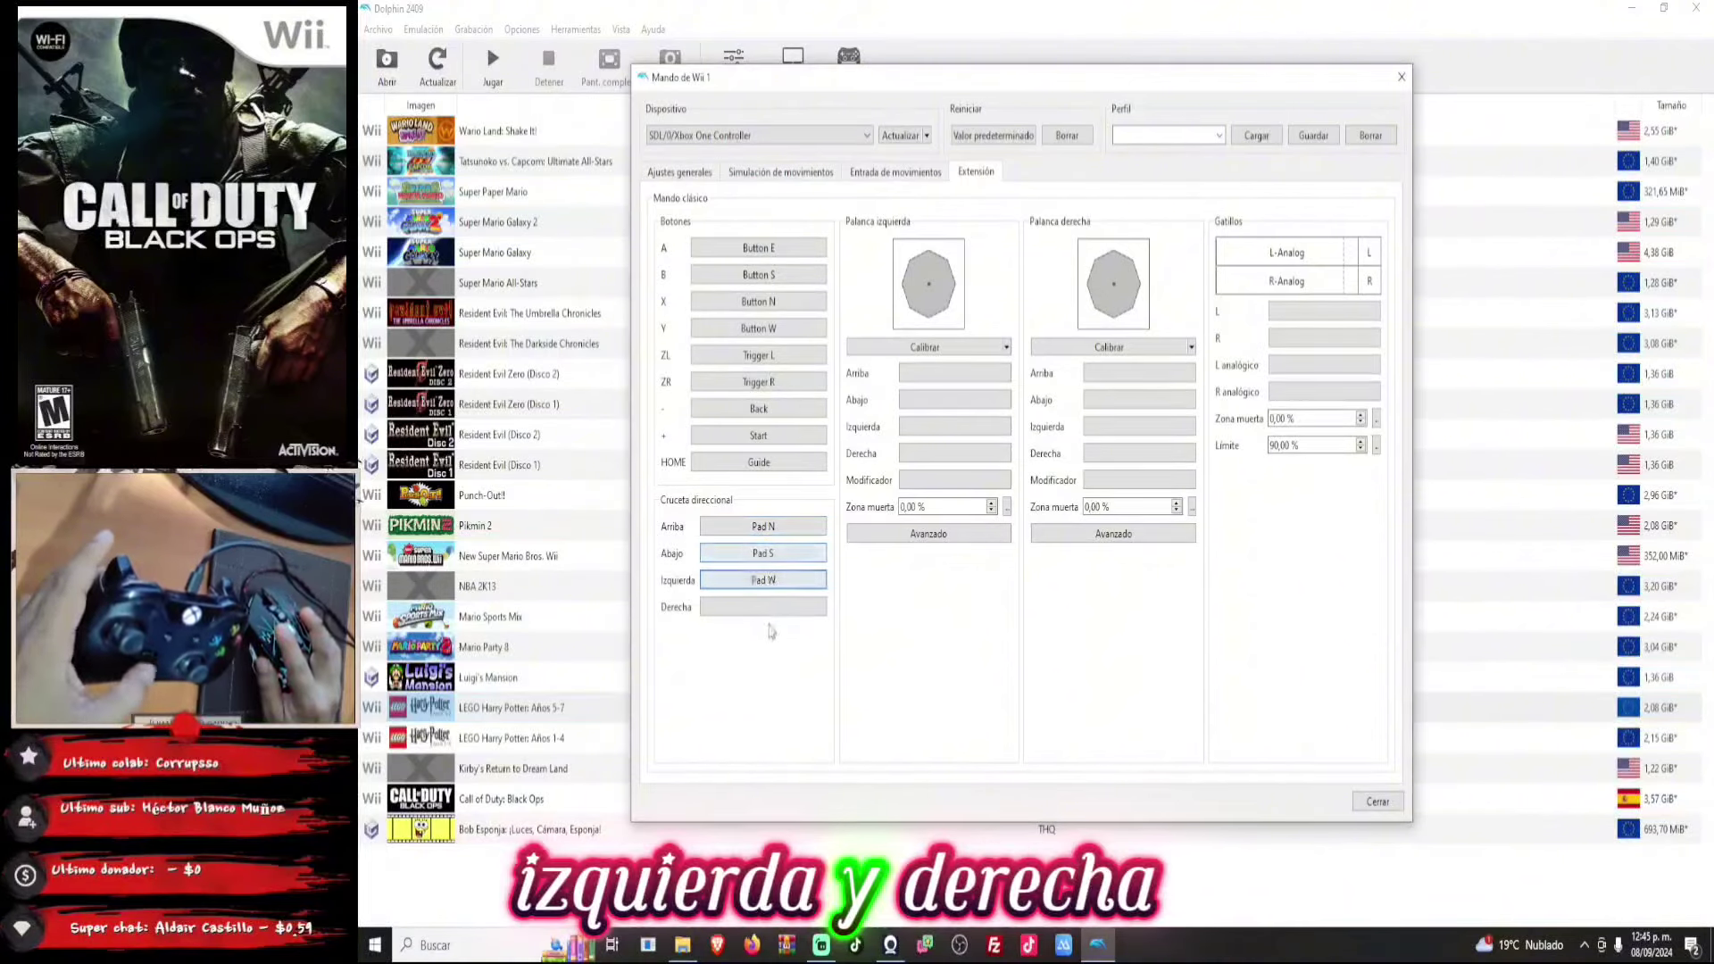
pyautogui.click(764, 607)
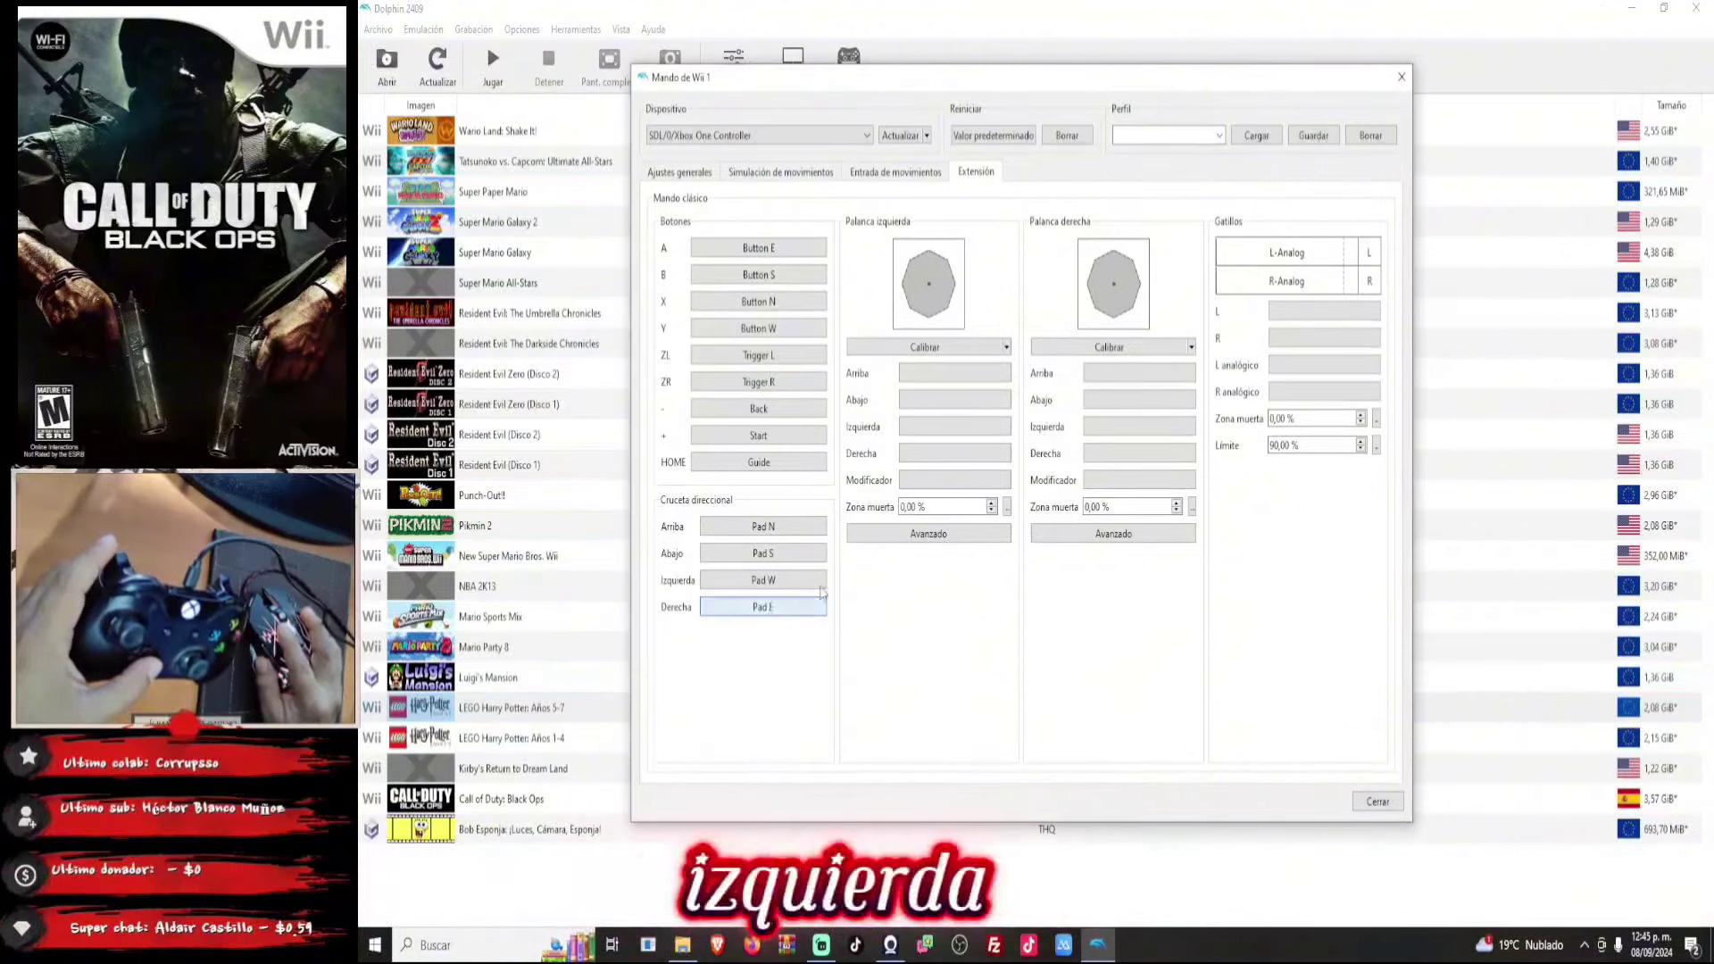
# Map the classic controller's left stick up, down, left and right to Left Y+, Left Y-, Left X- and Left X+.
pyautogui.click(957, 375)
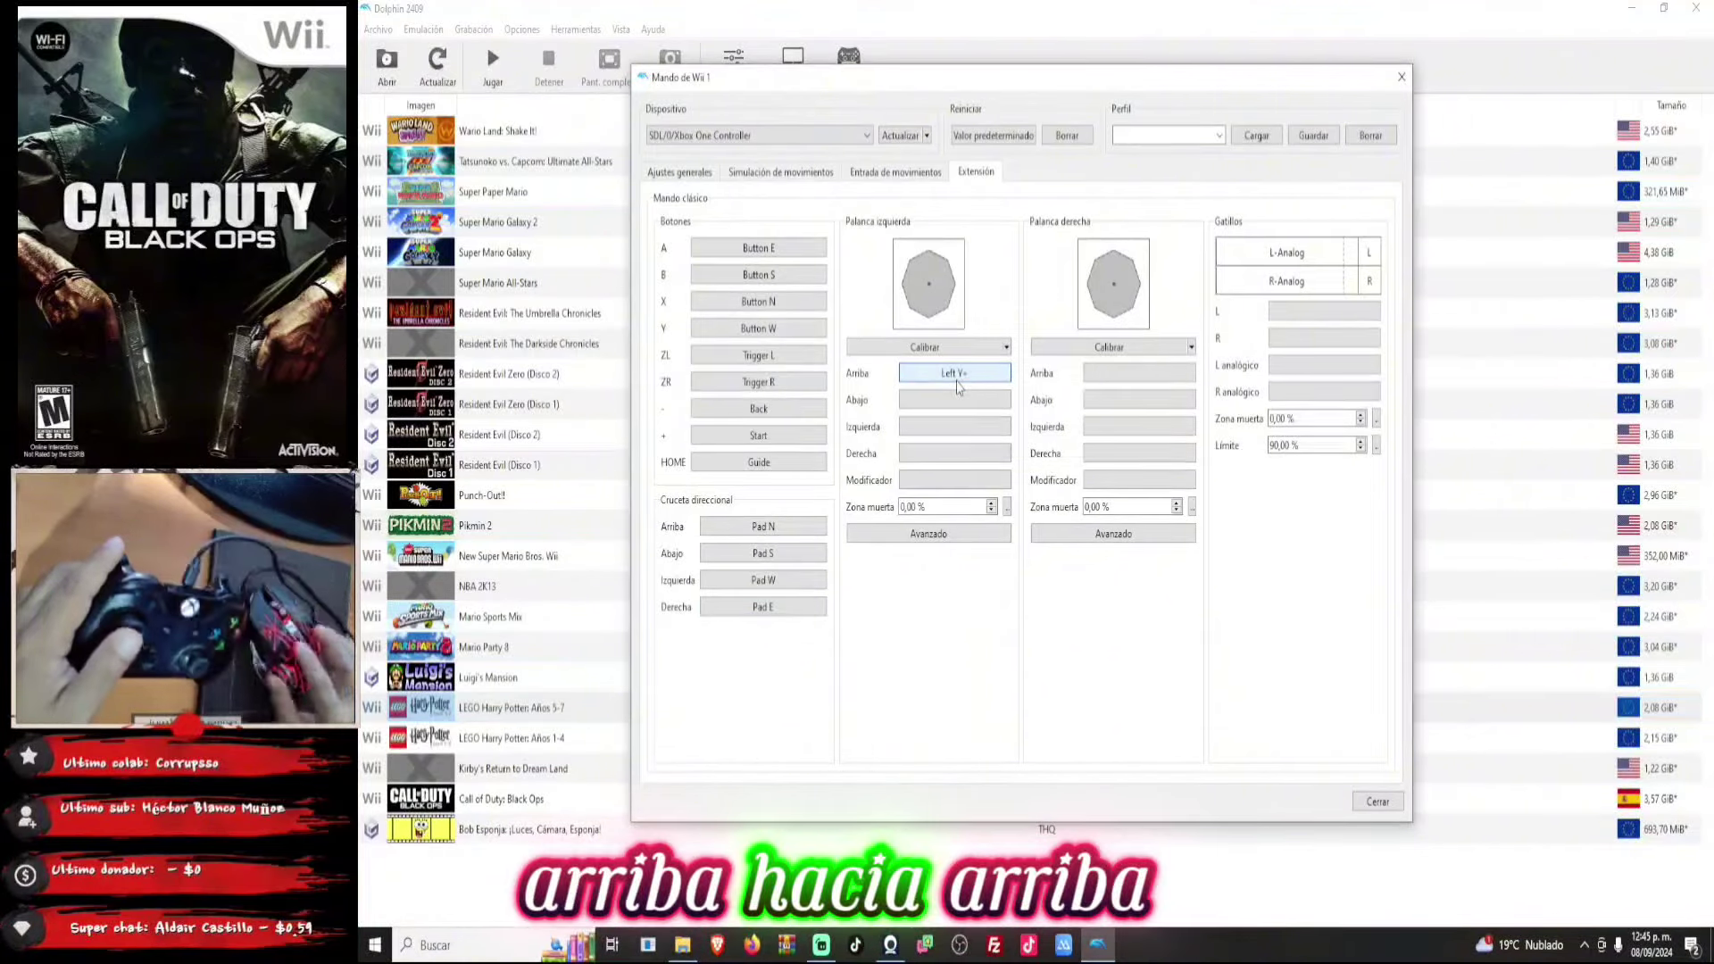
pyautogui.click(940, 412)
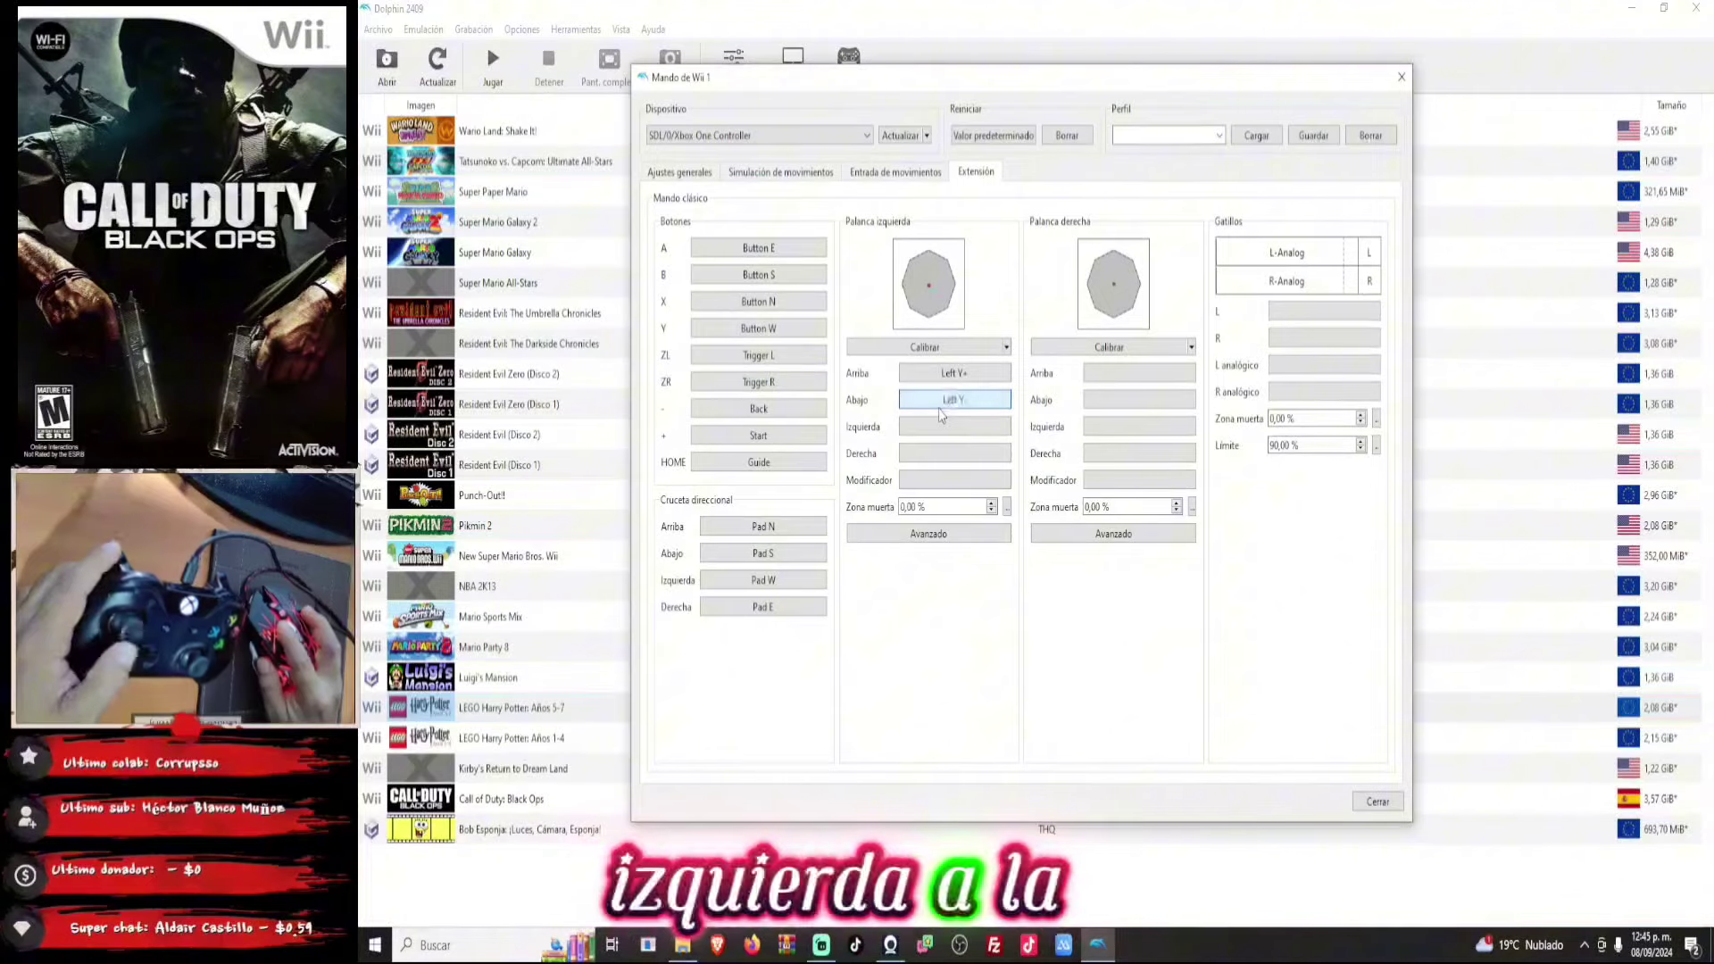
pyautogui.click(937, 433)
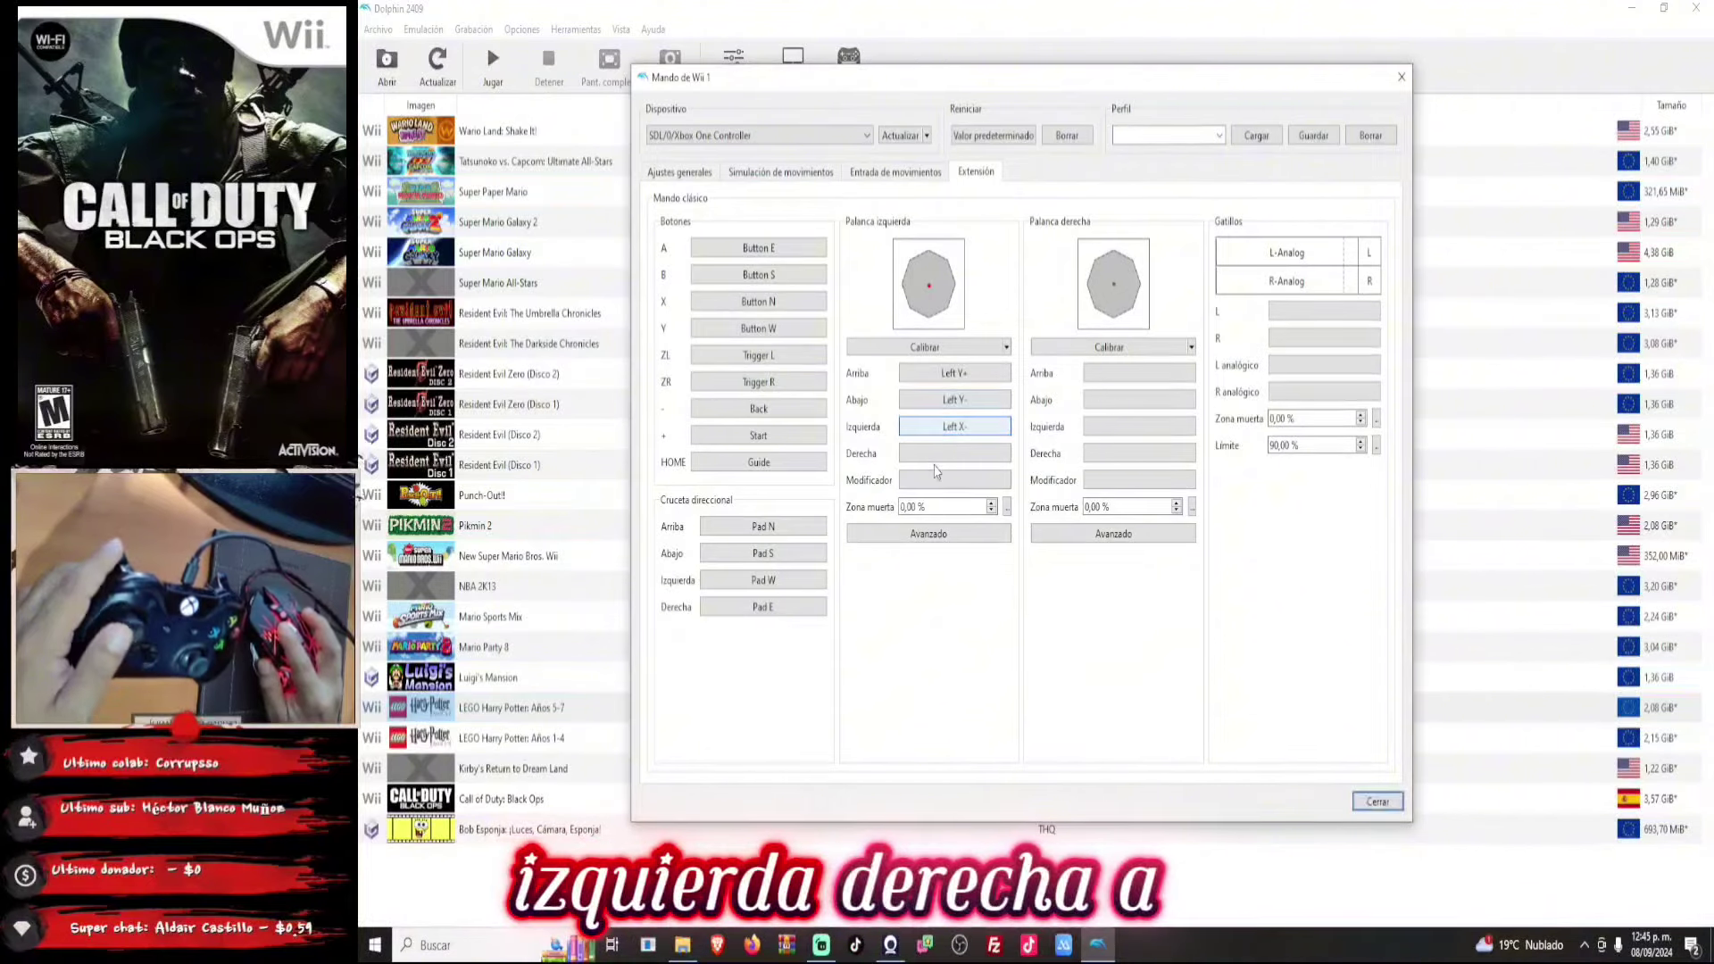
pyautogui.click(937, 454)
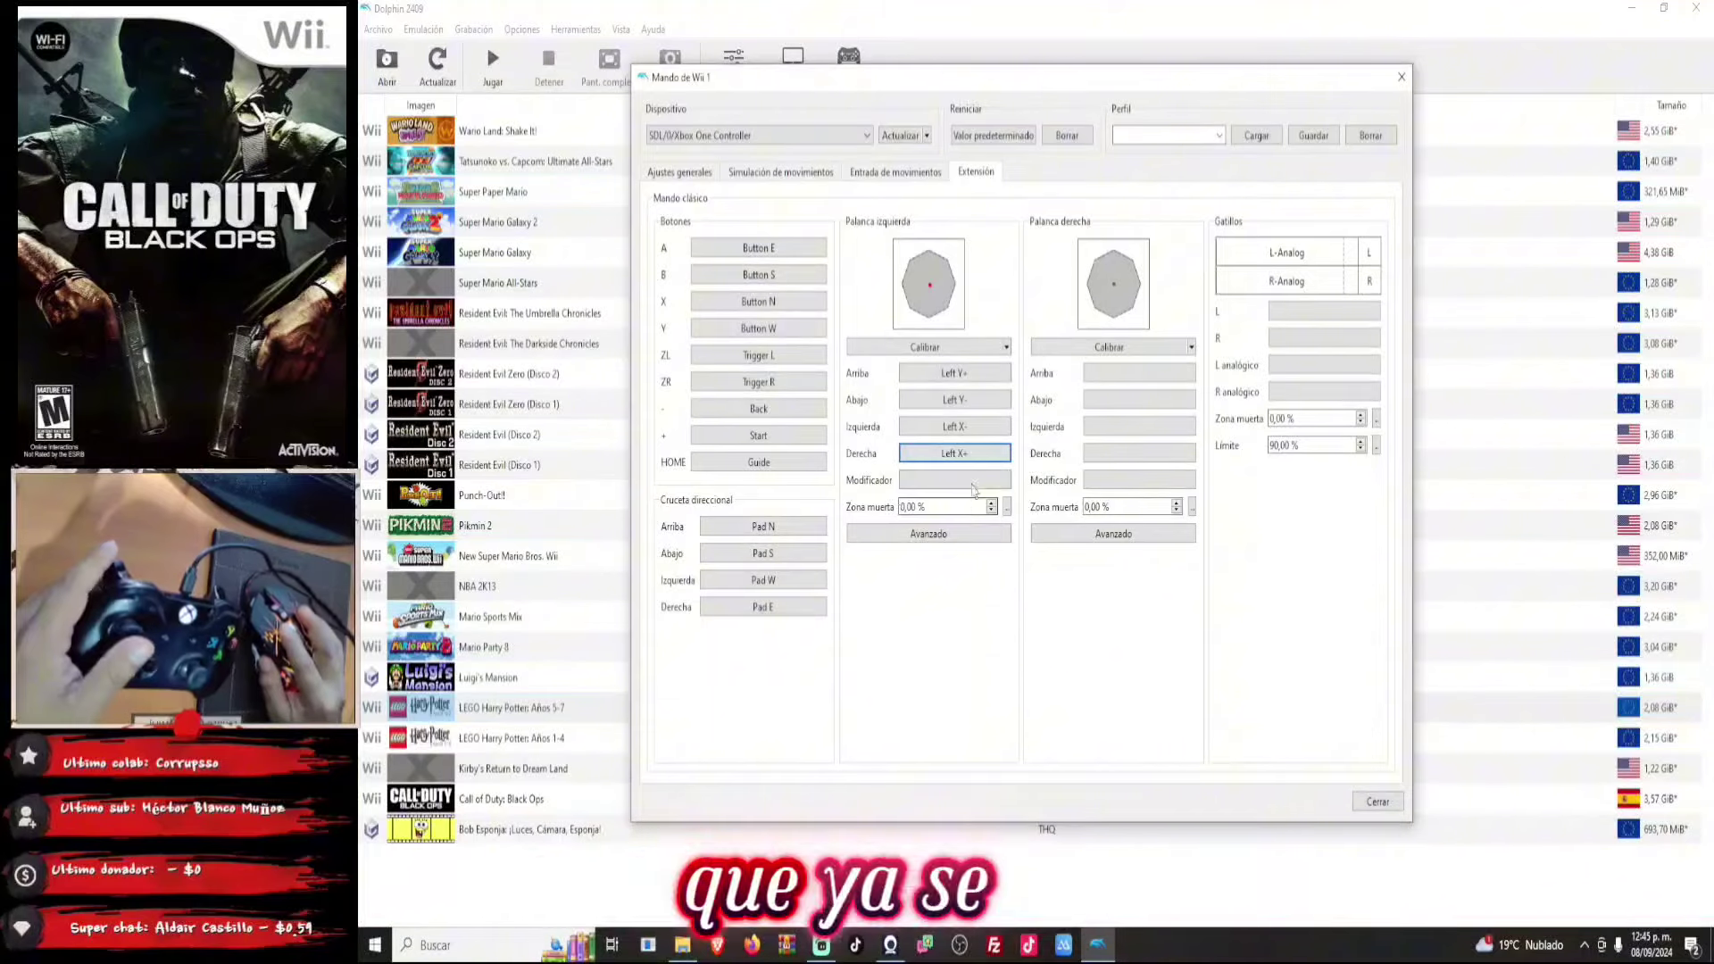
# Map the classic controller's right stick up, down, left and right to Right Y+, Right Y-, Right X- and Right X+.
pyautogui.click(1150, 386)
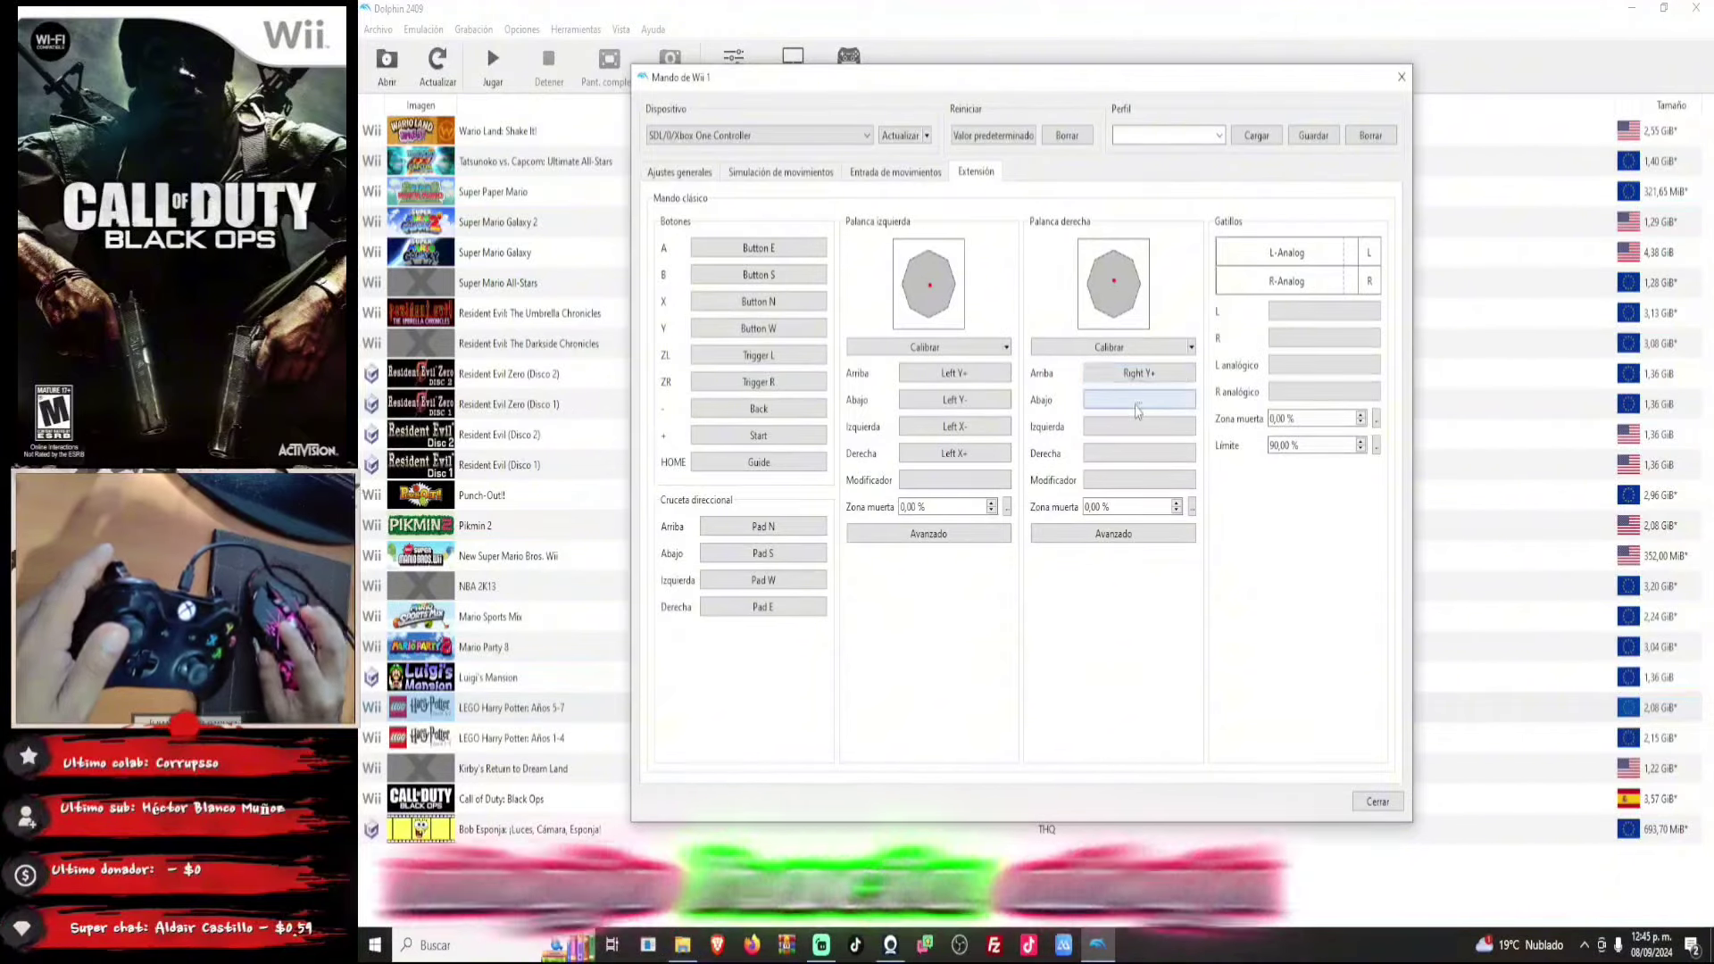
pyautogui.click(1137, 409)
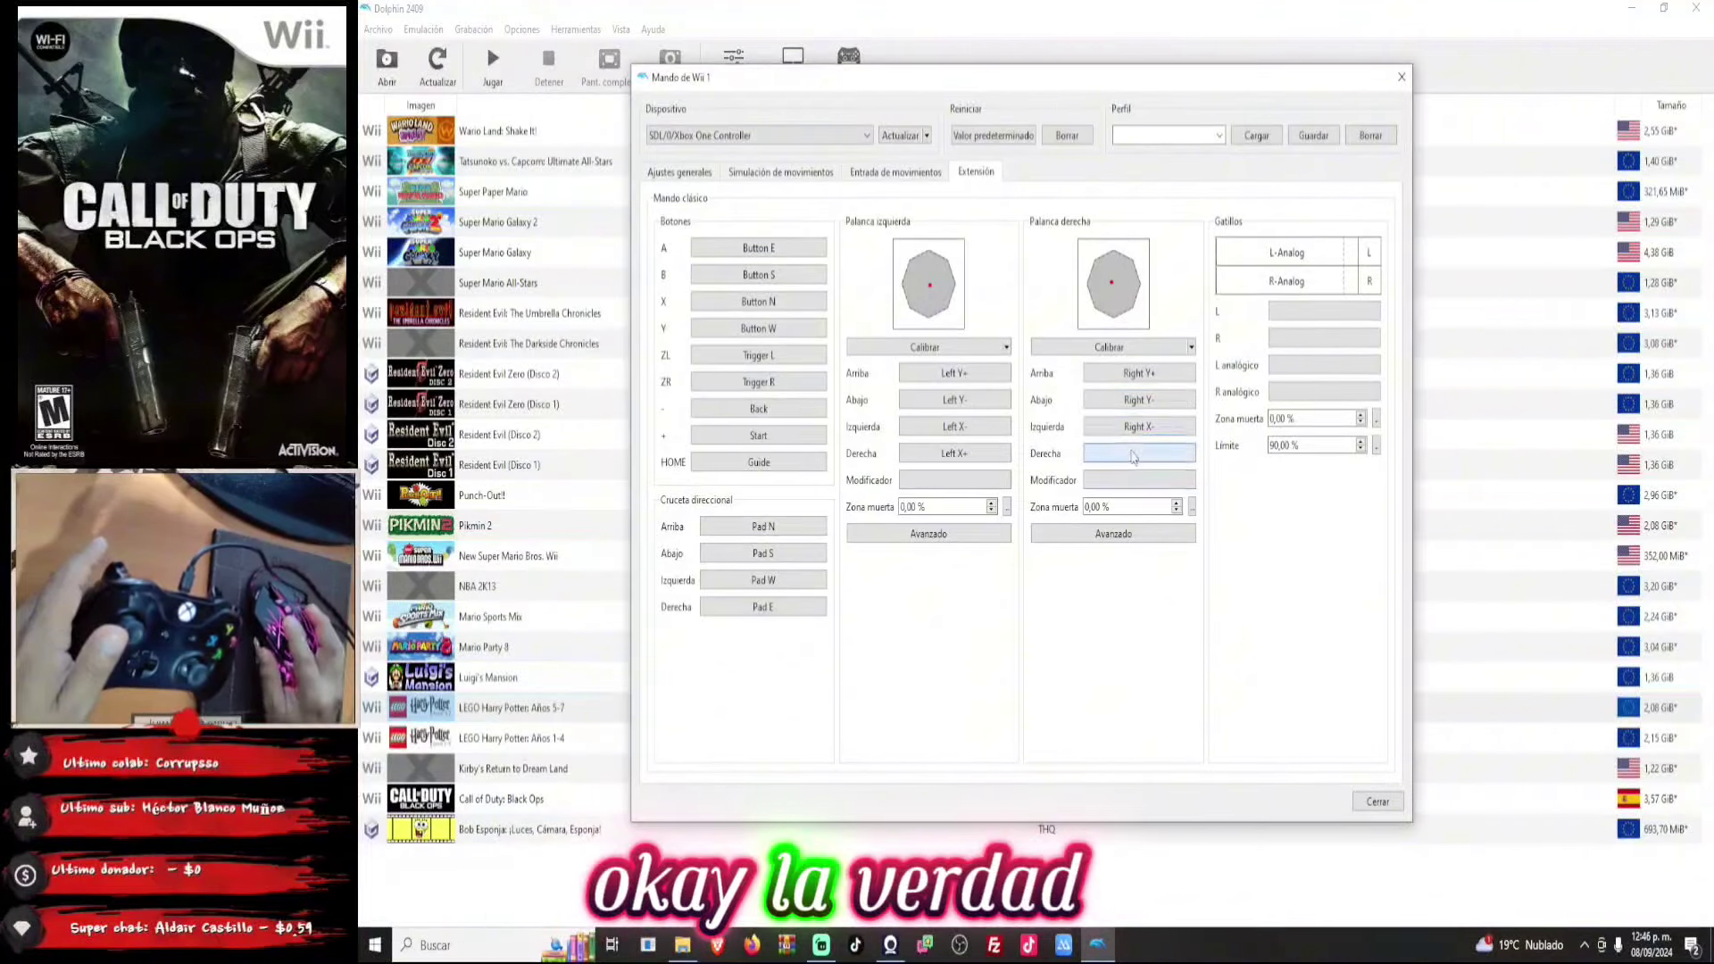
pyautogui.click(1132, 455)
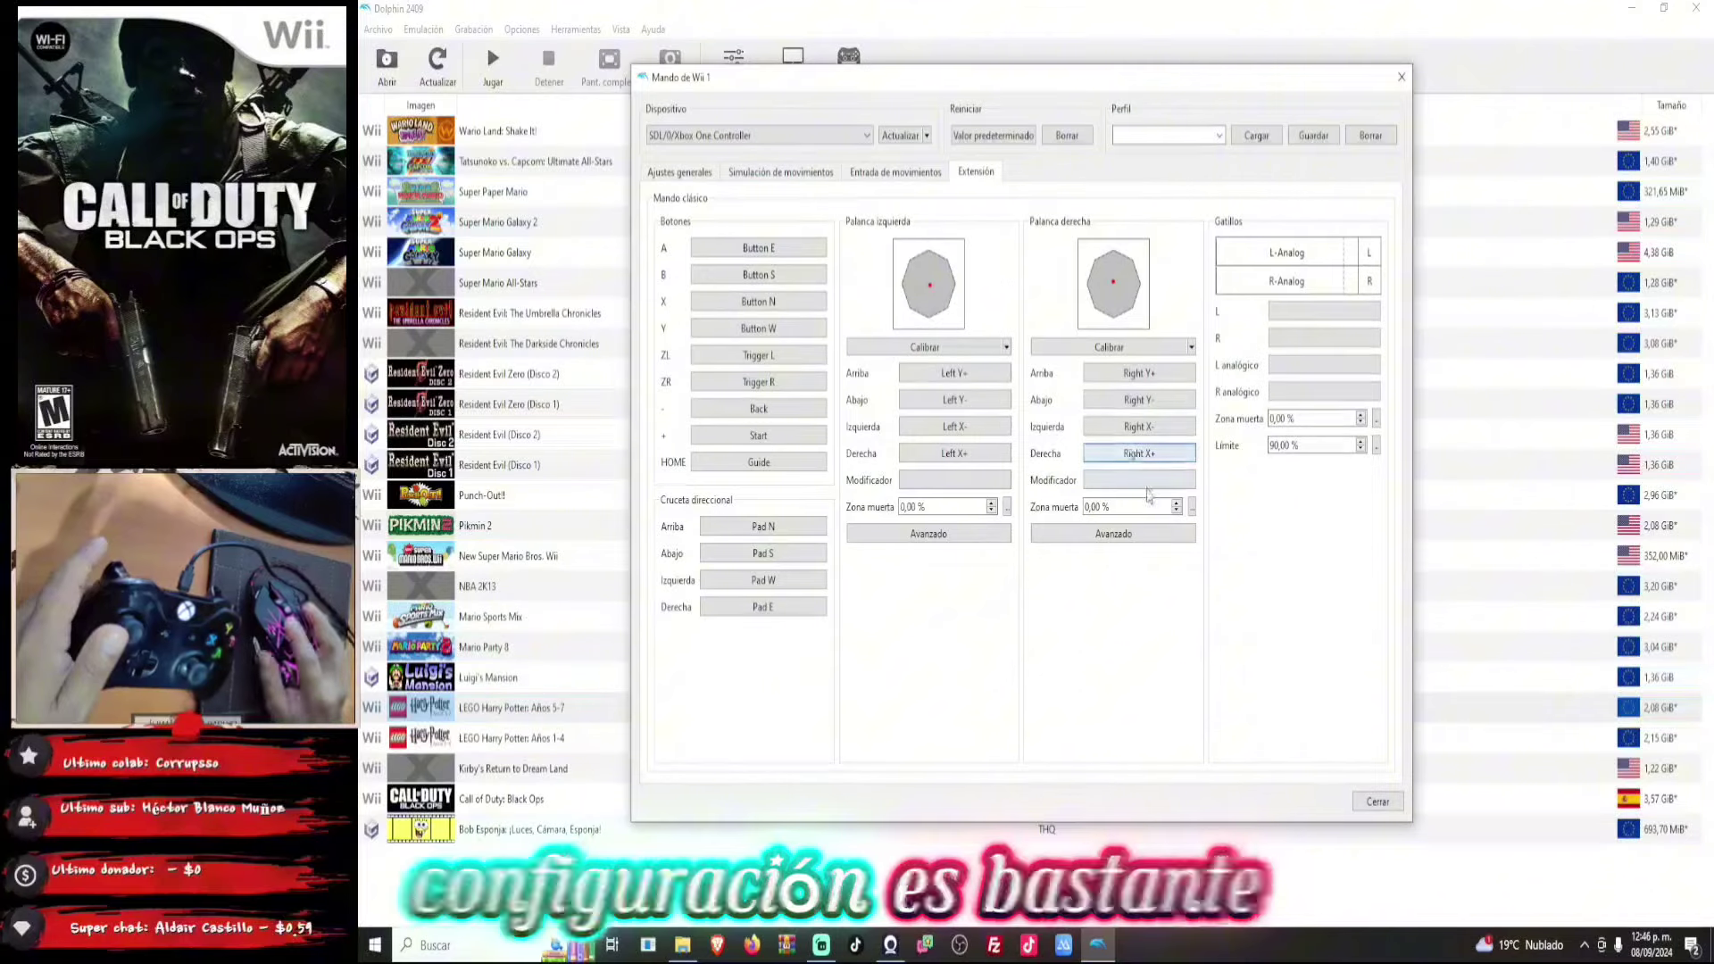
# Map the classic controller's L and R to Shoulder L and Shoulder R, and analog L and R to Thumb L and Thumb R.
pyautogui.click(1322, 314)
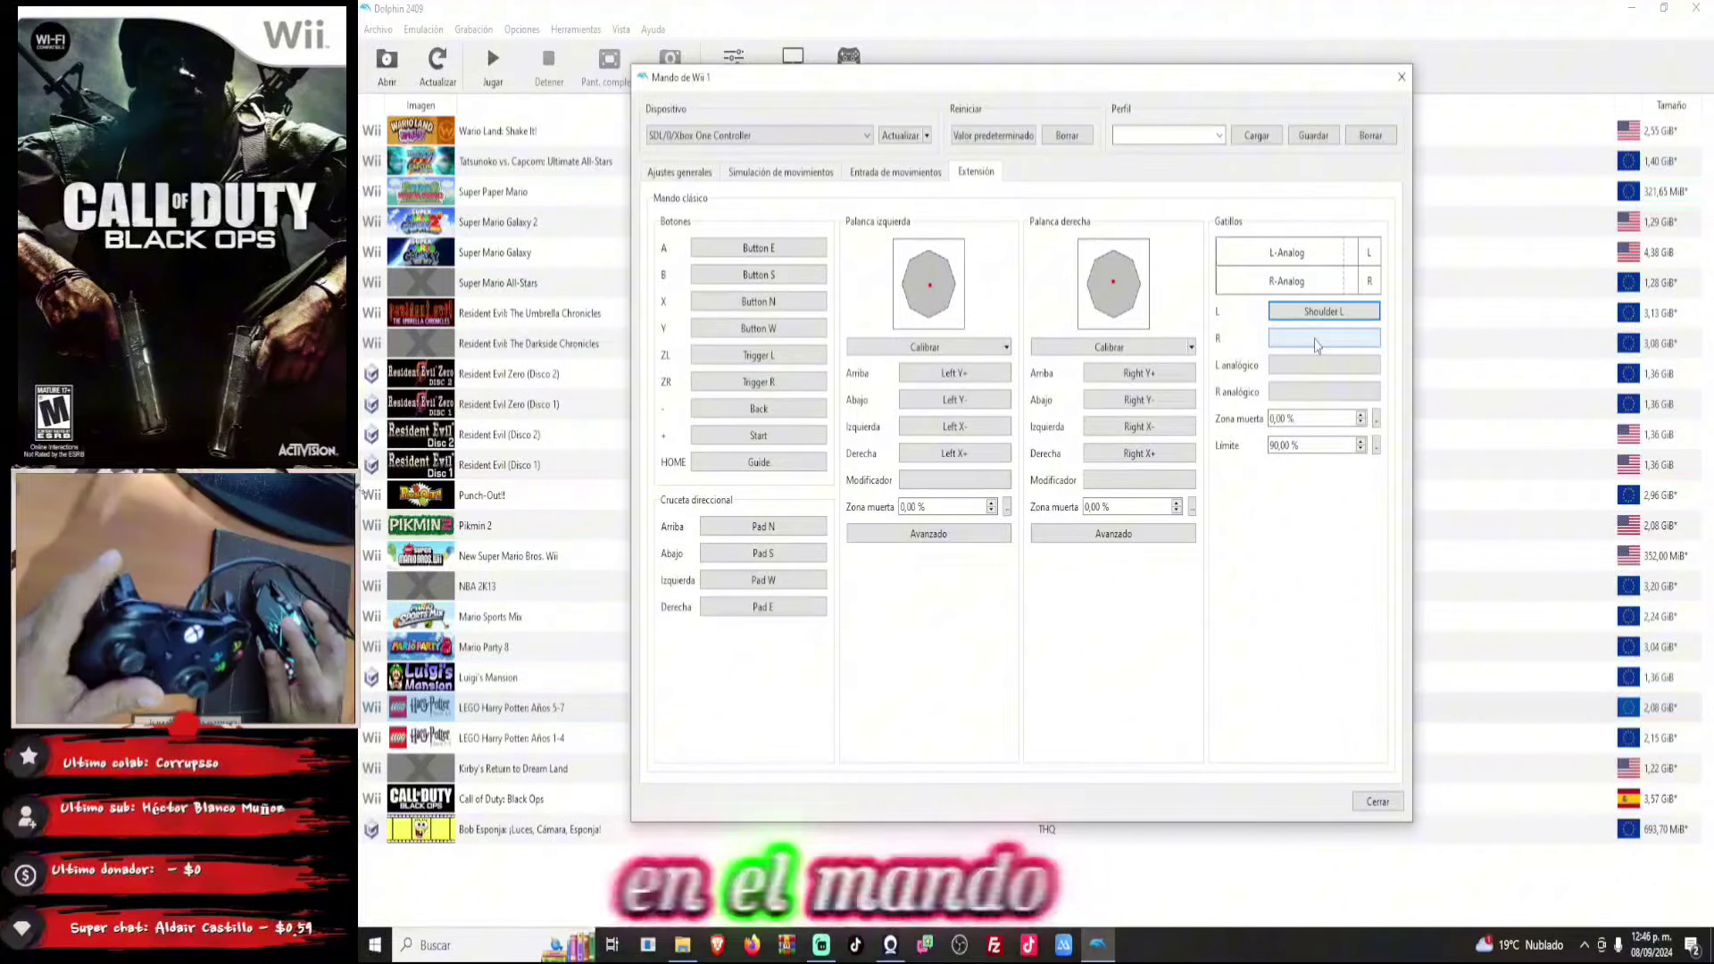
pyautogui.click(1315, 341)
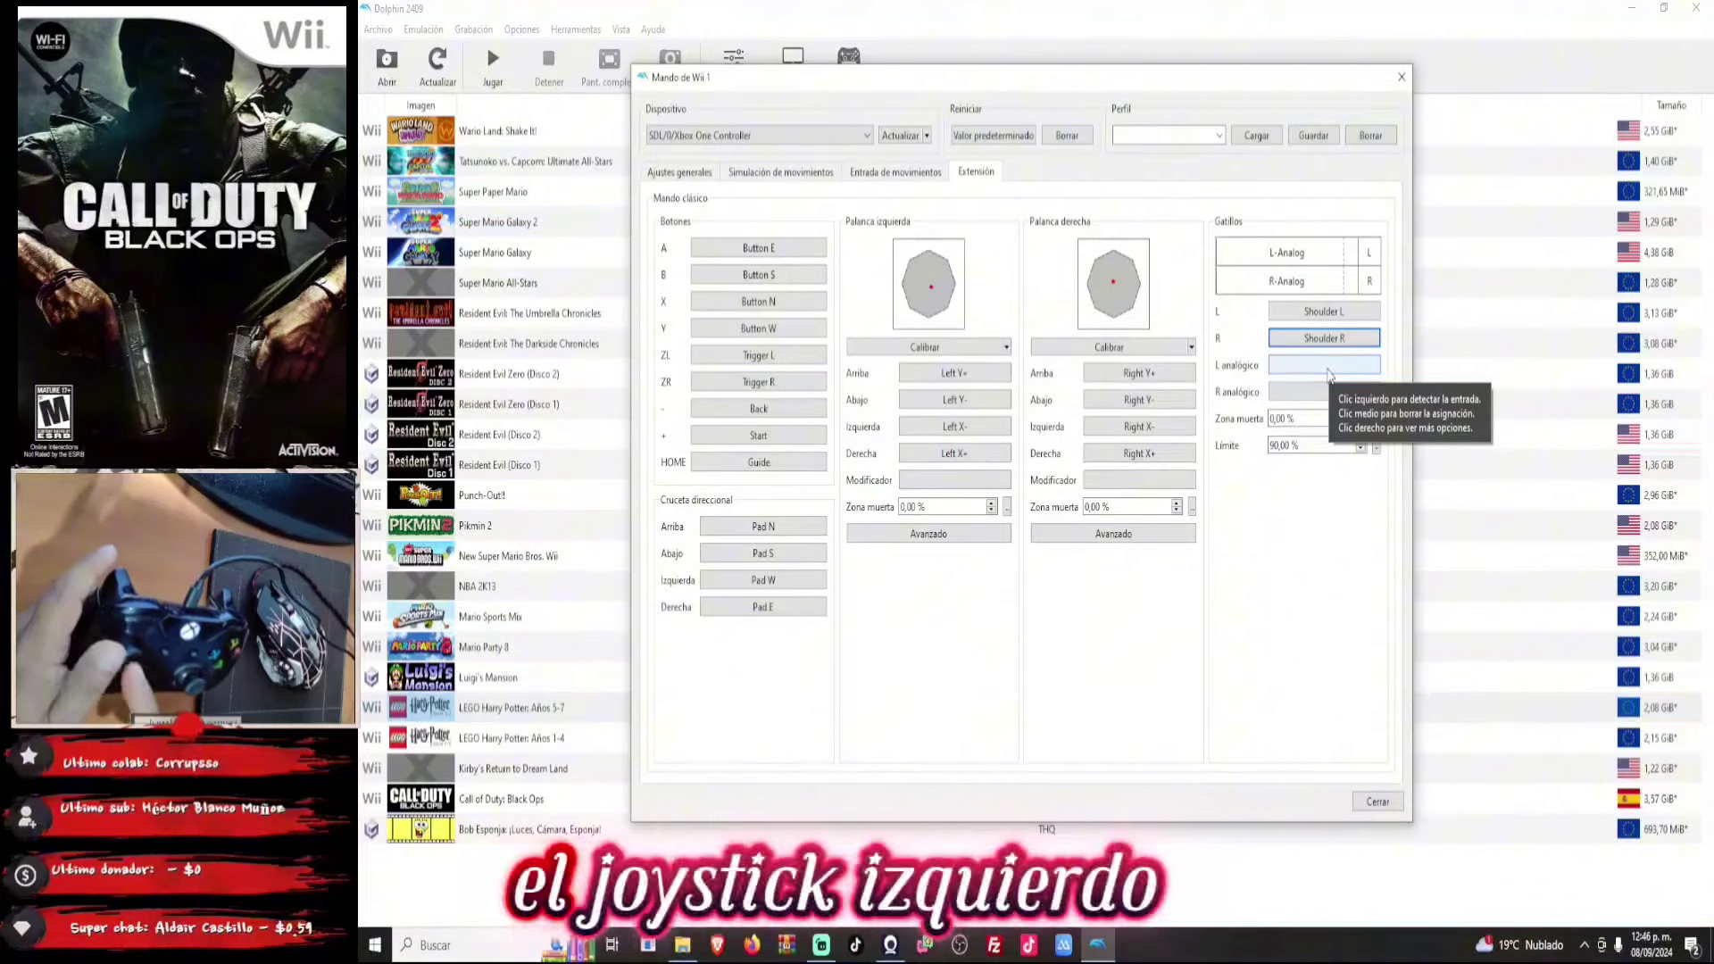
pyautogui.click(1327, 368)
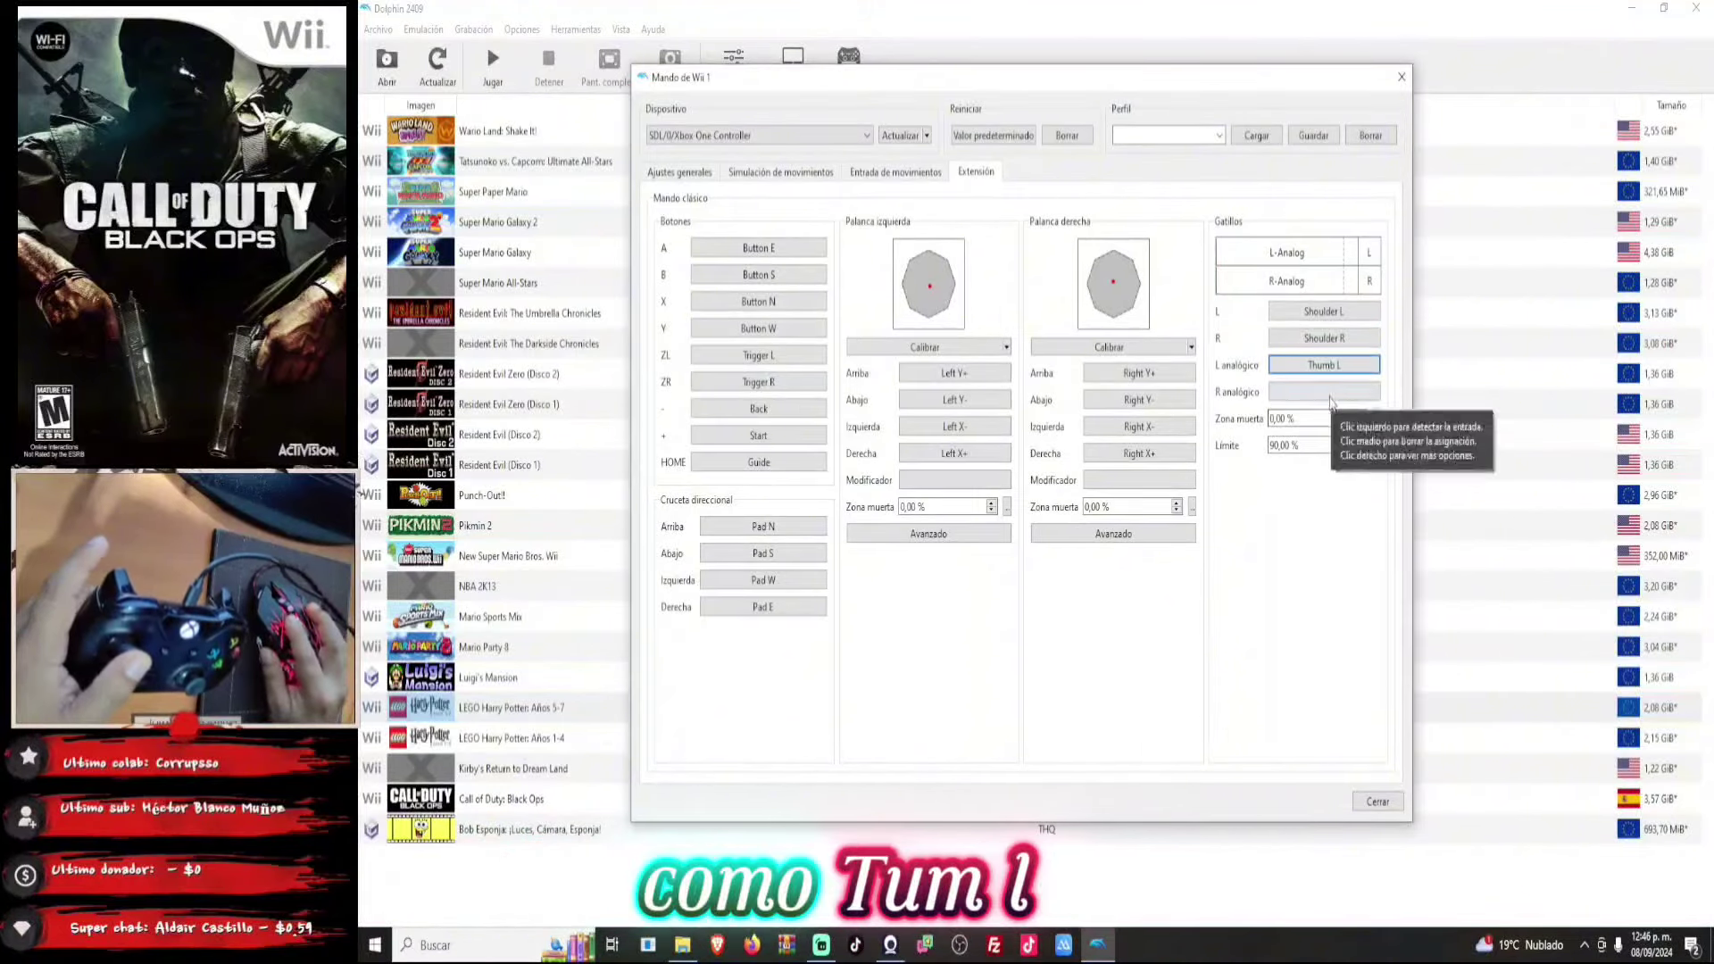
pyautogui.click(1330, 399)
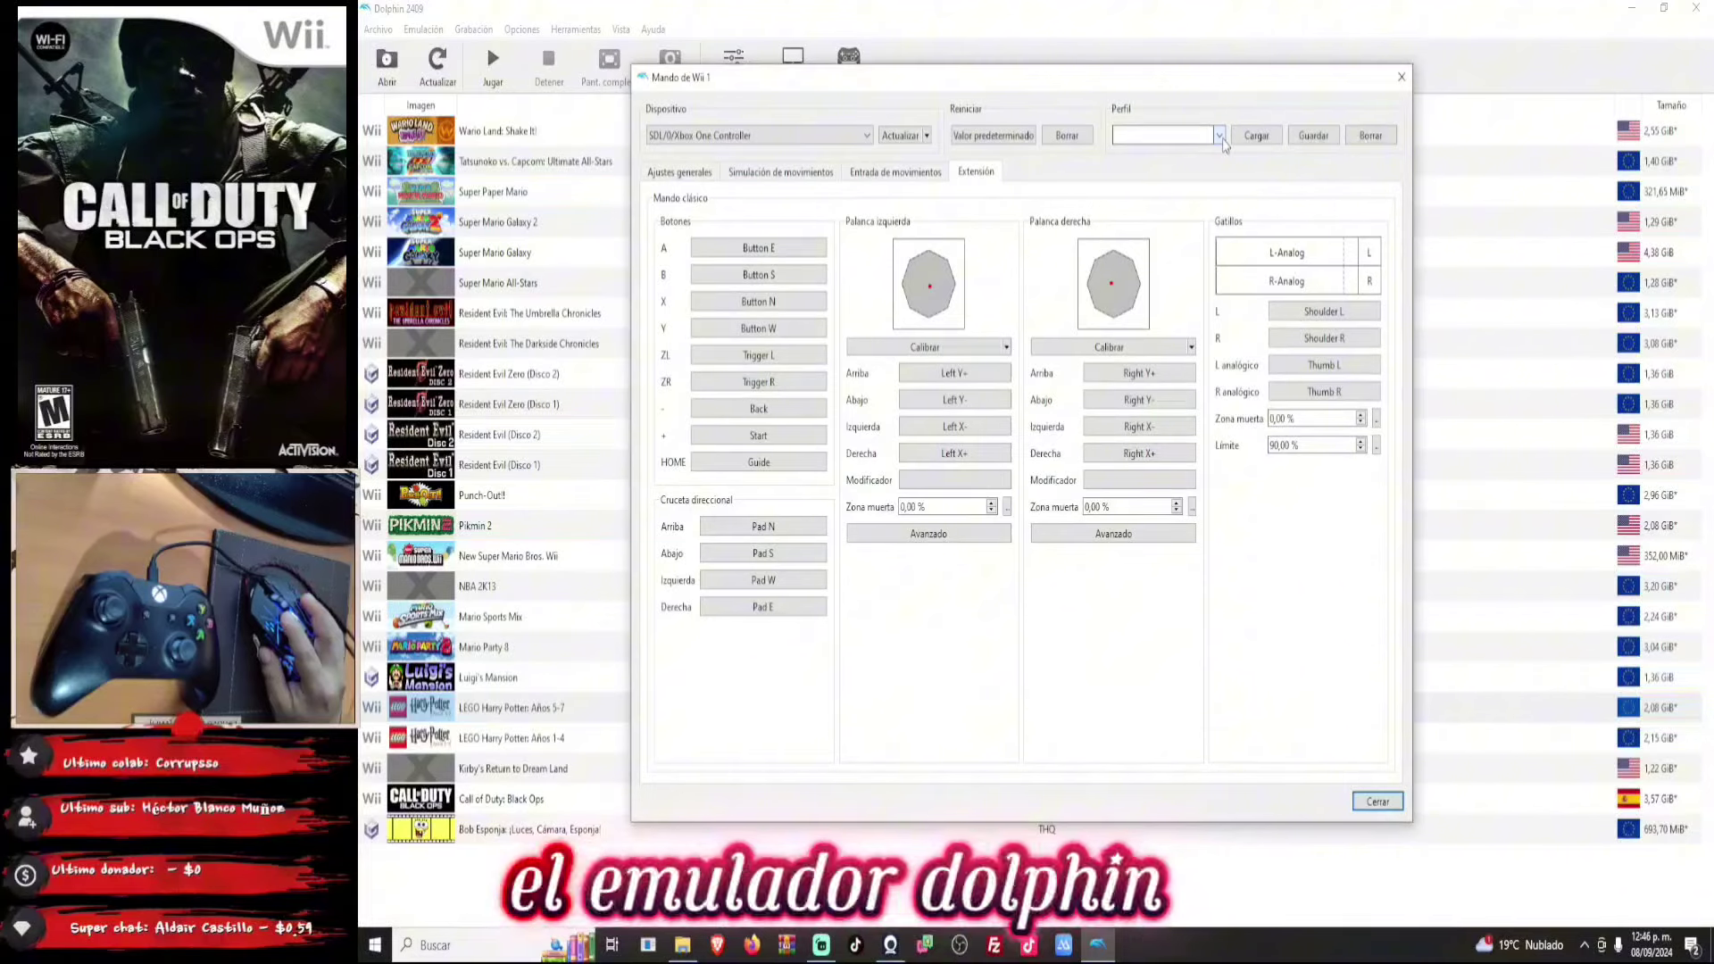
# Save the mappings to the profile Call of duty BO XB and close the controller settings.
pyautogui.click(1221, 136)
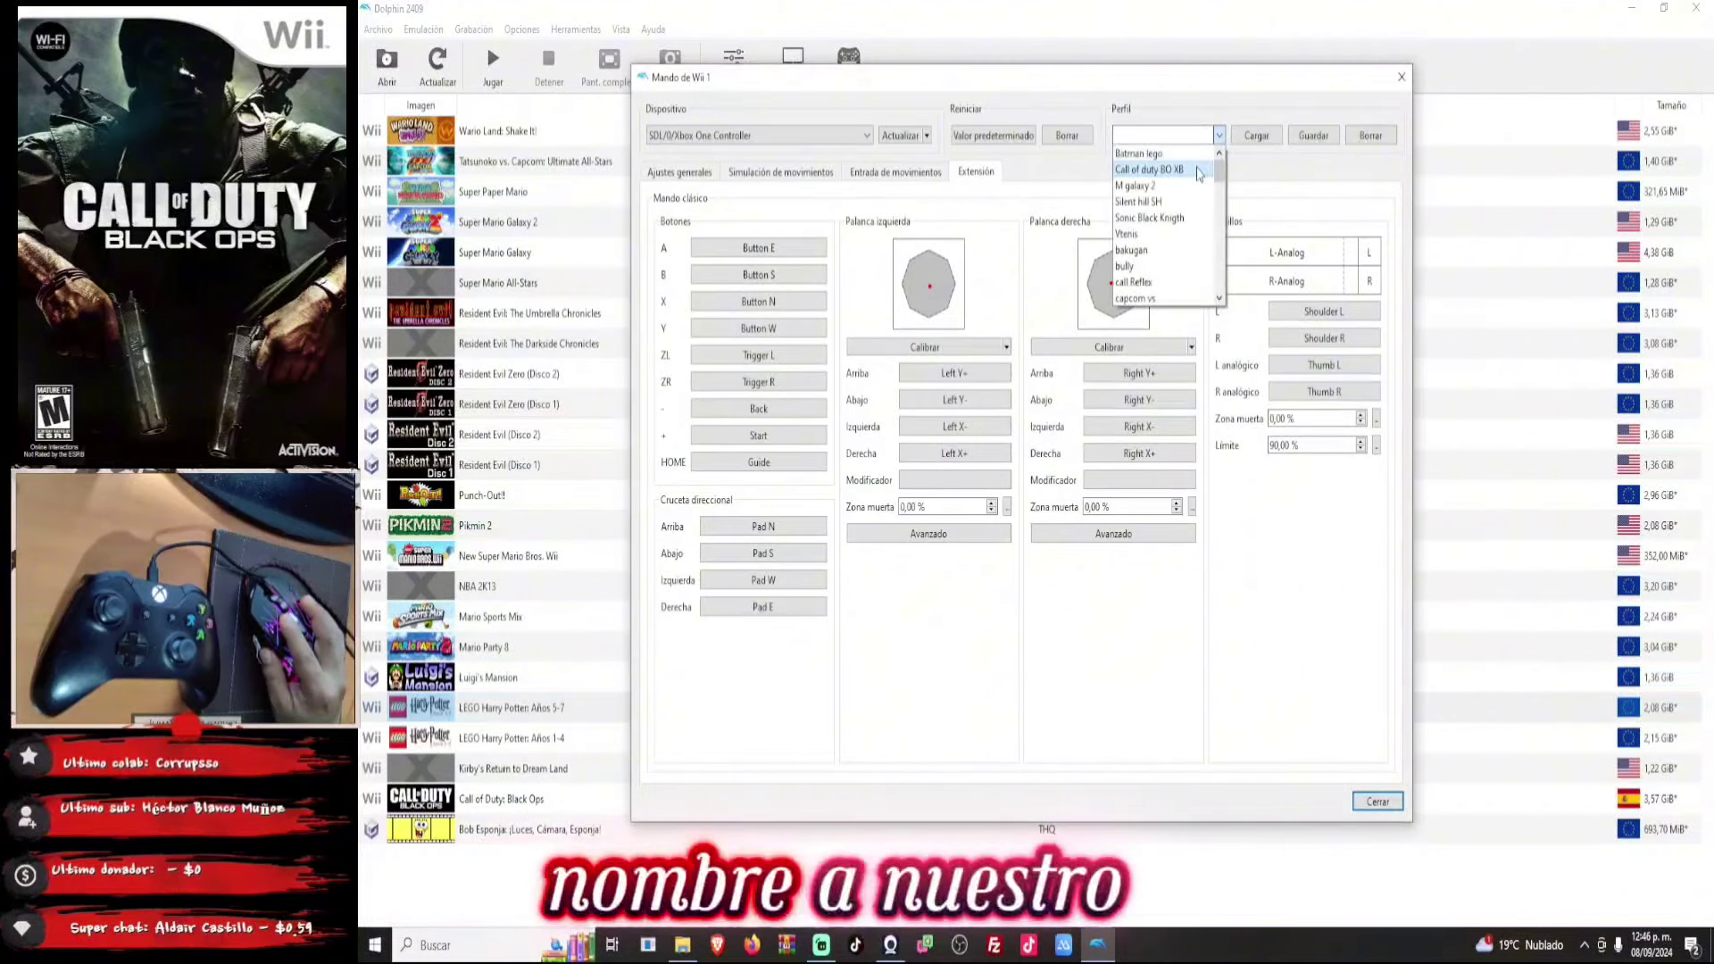
pyautogui.click(1199, 170)
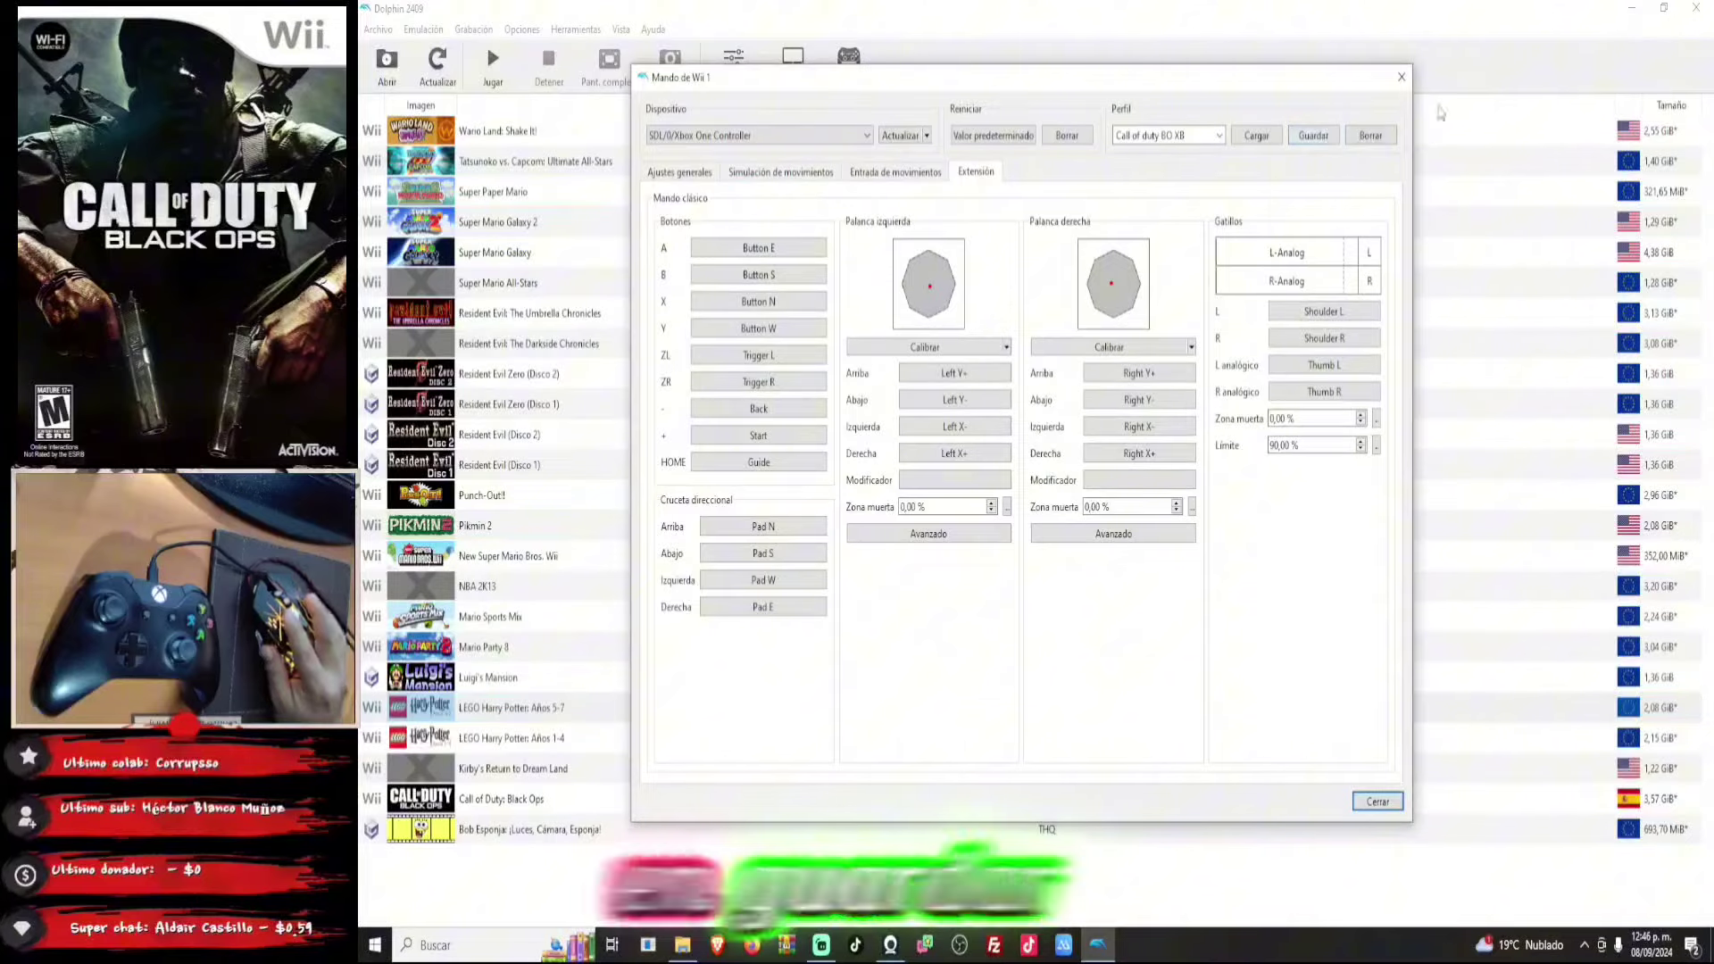
pyautogui.click(1400, 78)
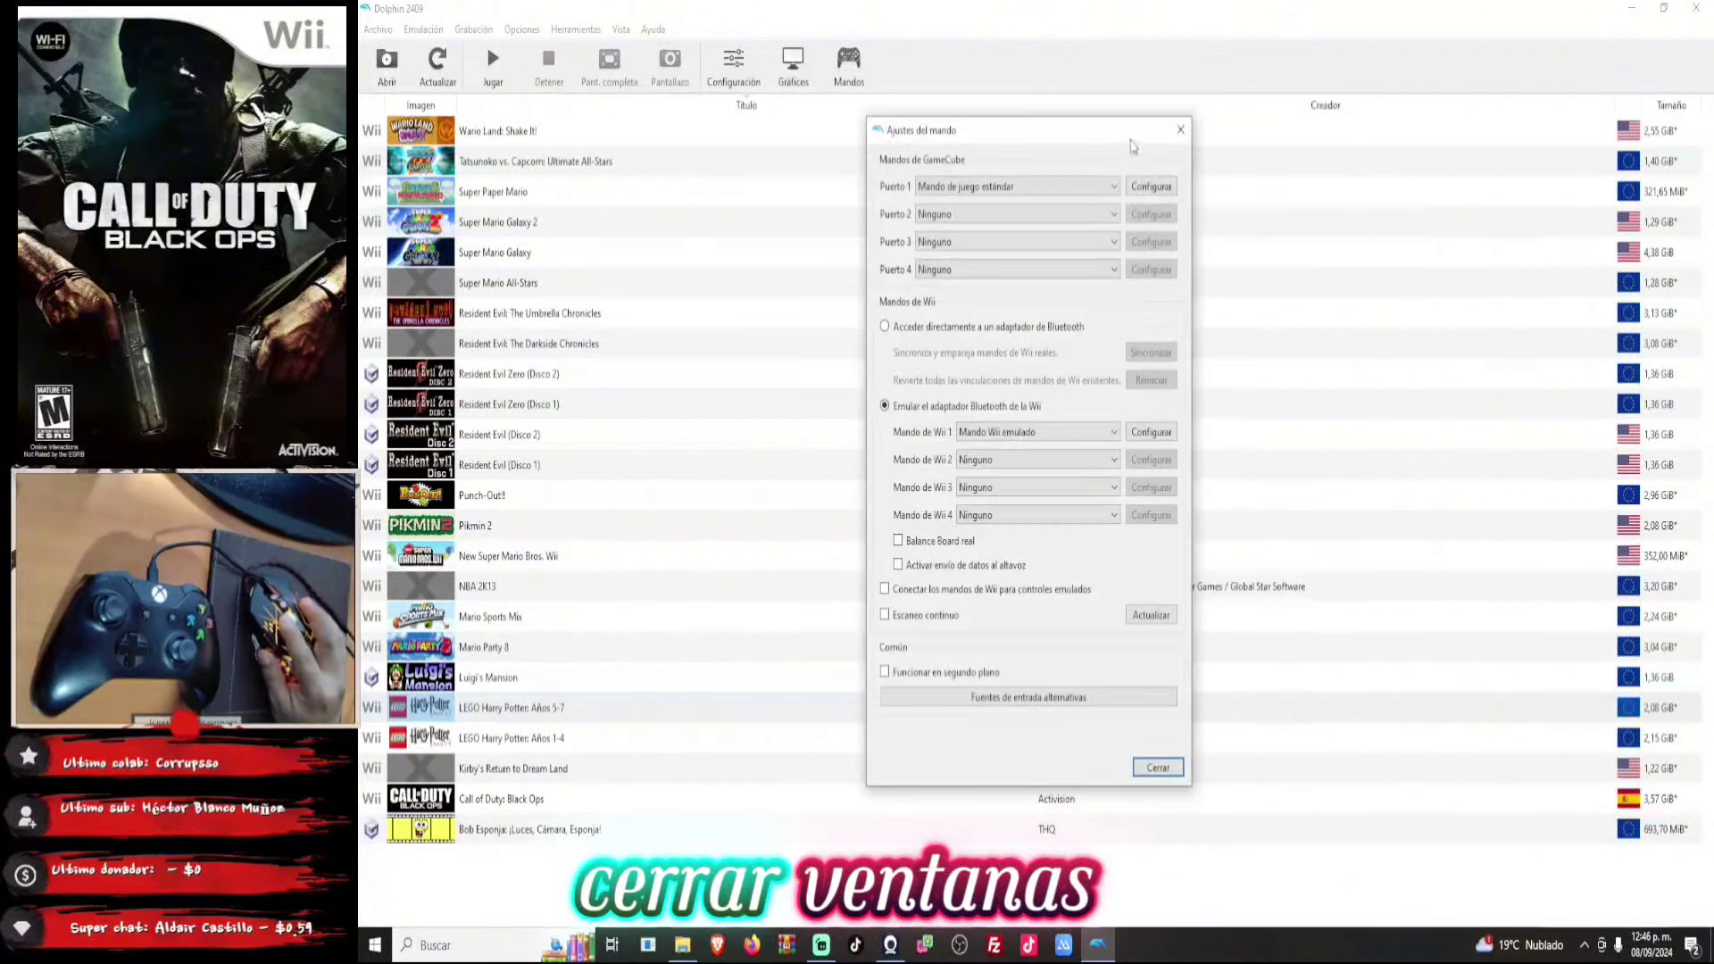
pyautogui.click(1178, 130)
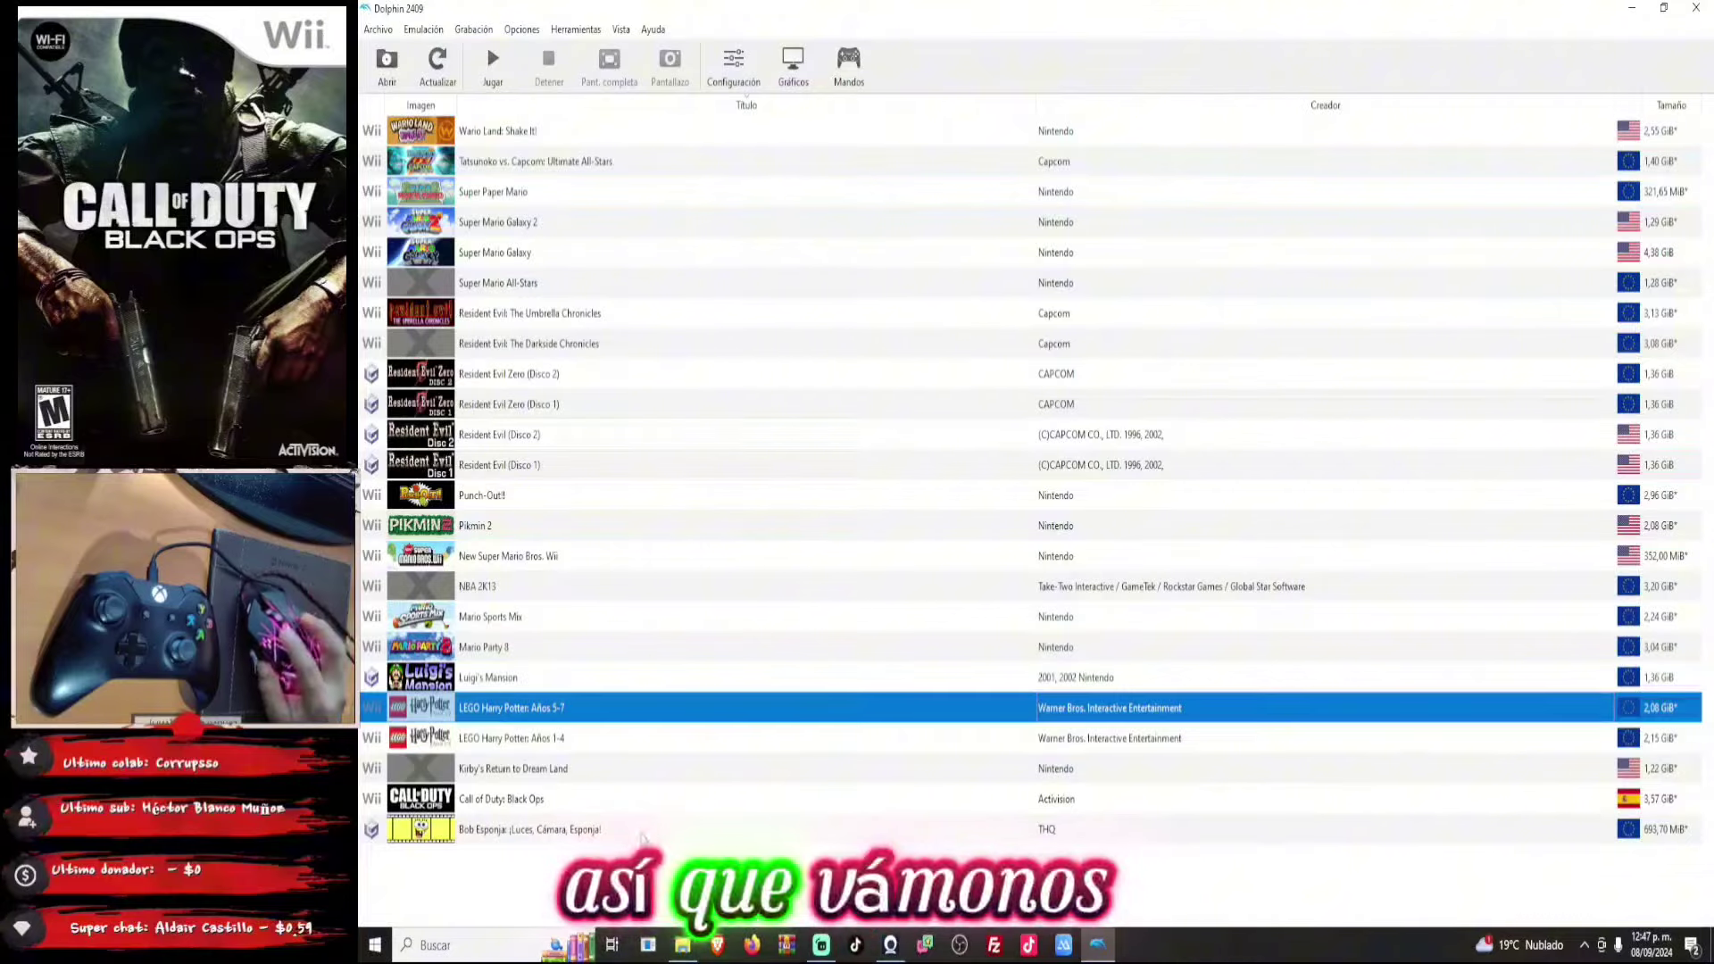
# Launch Call of Duty: Black Ops from the game list.
pyautogui.click(656, 808)
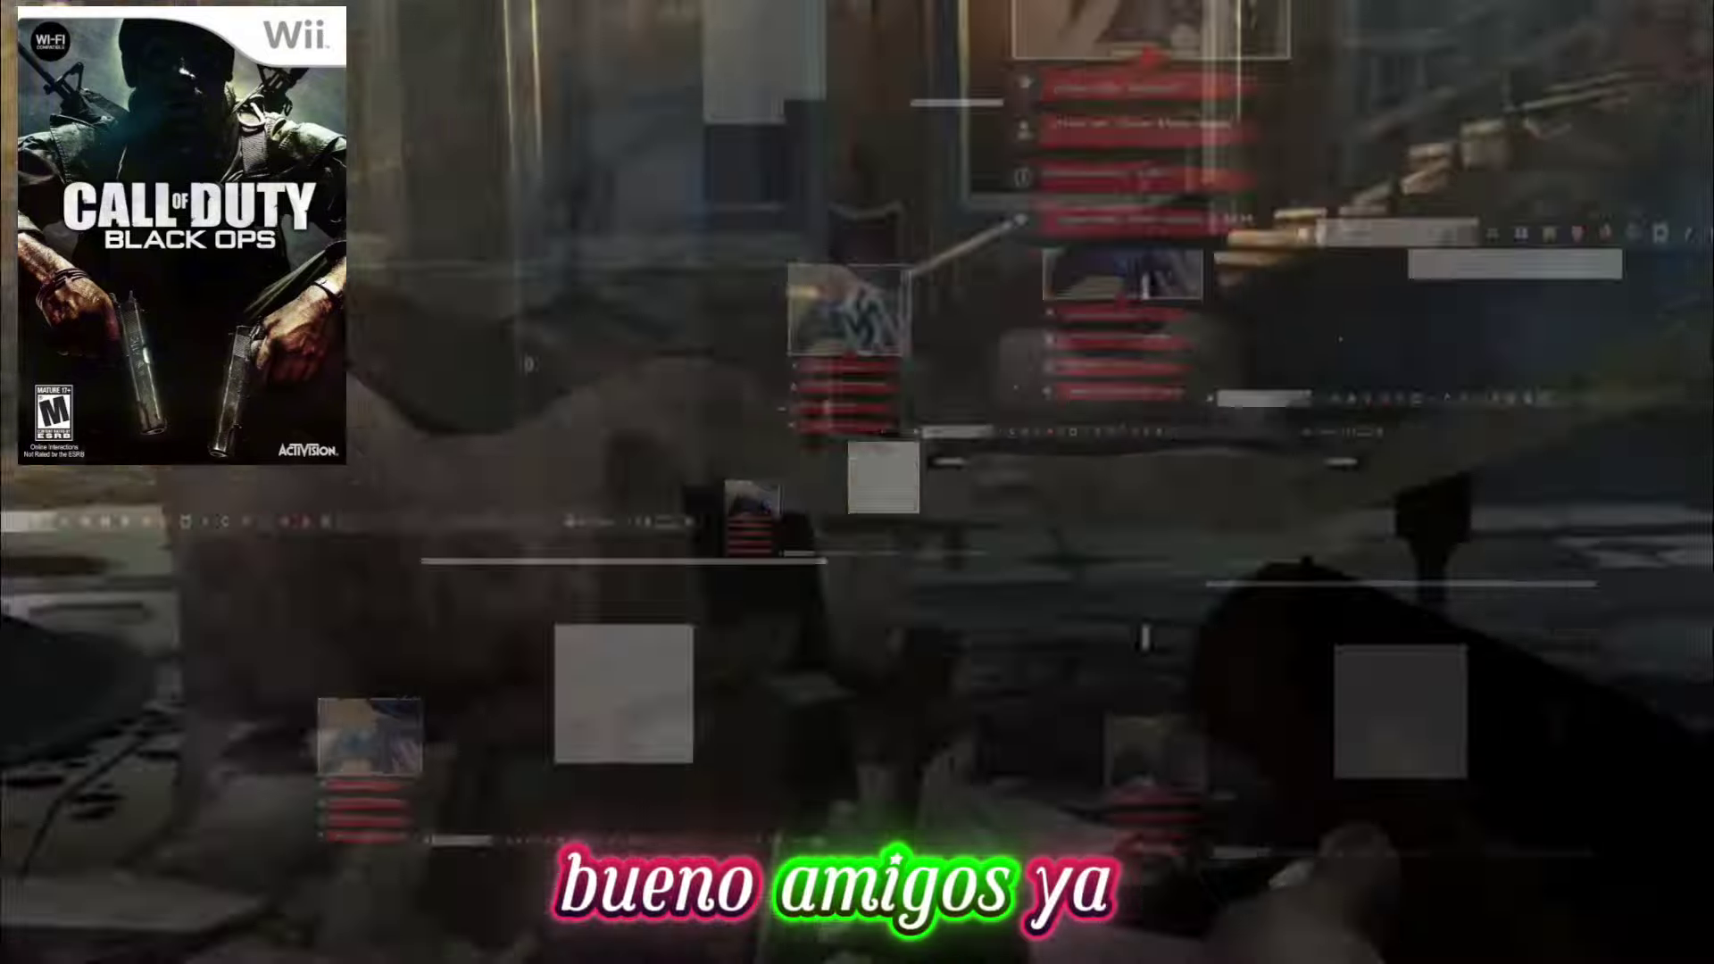